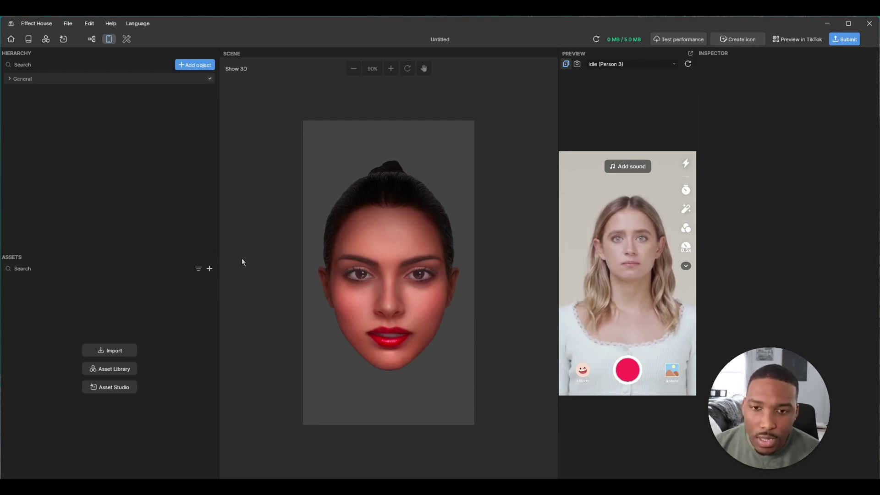
Step: Import the images 0.png to 14.png from the fusion pictures YT folder as a texture sequence
click(209, 269)
mouse_move(284, 260)
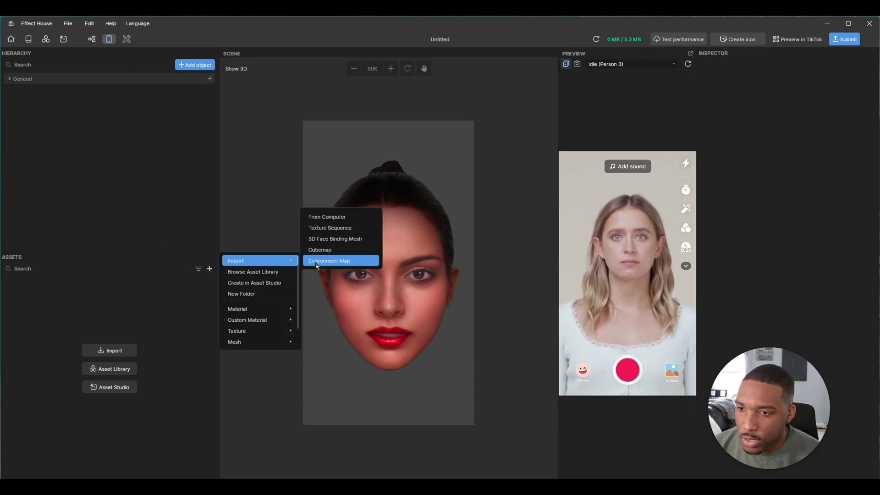
click(331, 227)
click(107, 98)
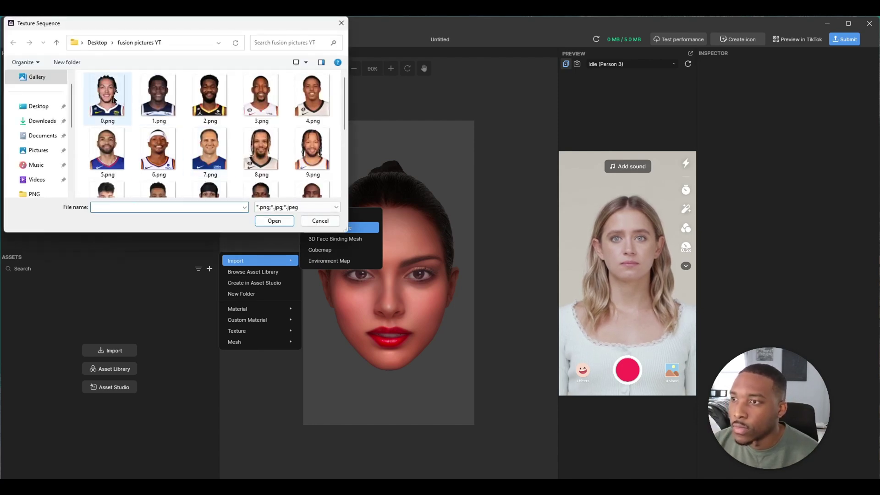
scroll(272, 156, down, 2)
shift+click(318, 131)
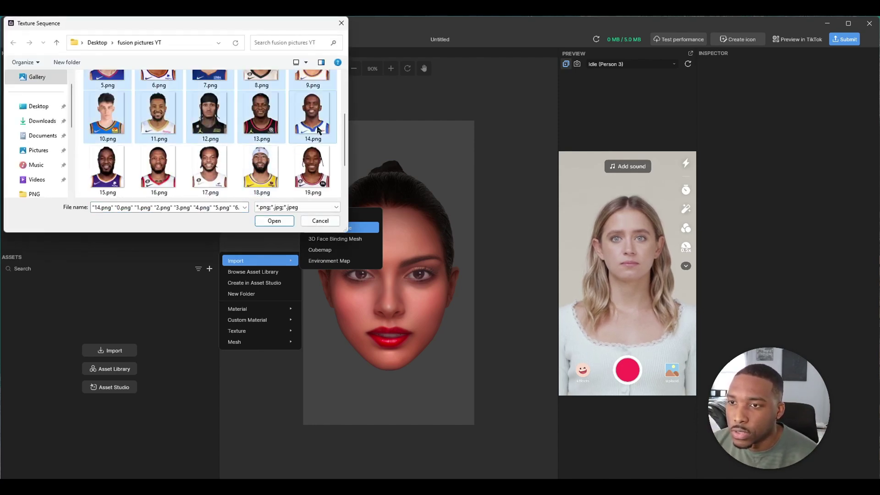
click(284, 222)
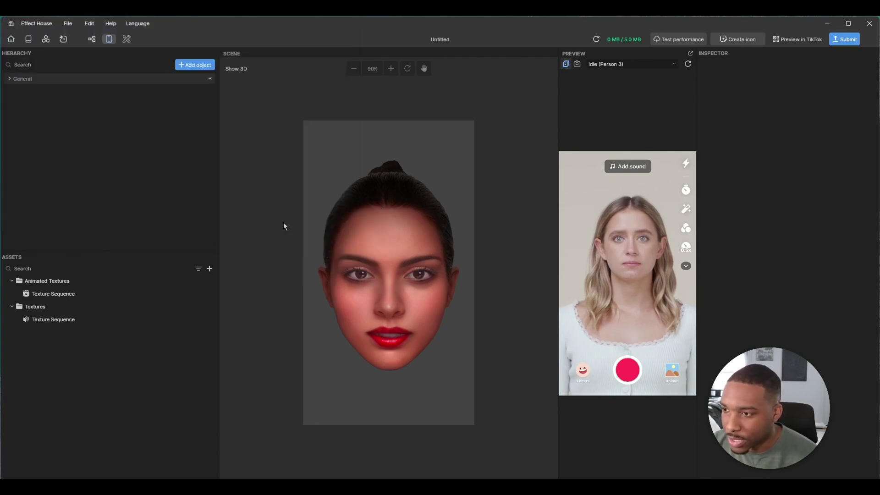
Step: Rename the animated texture sequence as "players" and collapse the Textures and Animated Textures folders
click(55, 319)
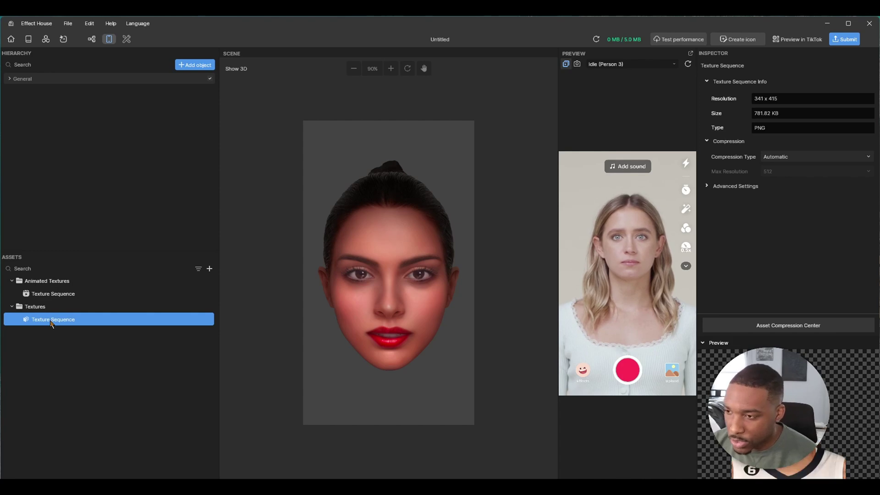
right_click(51, 322)
click(69, 294)
click(70, 295)
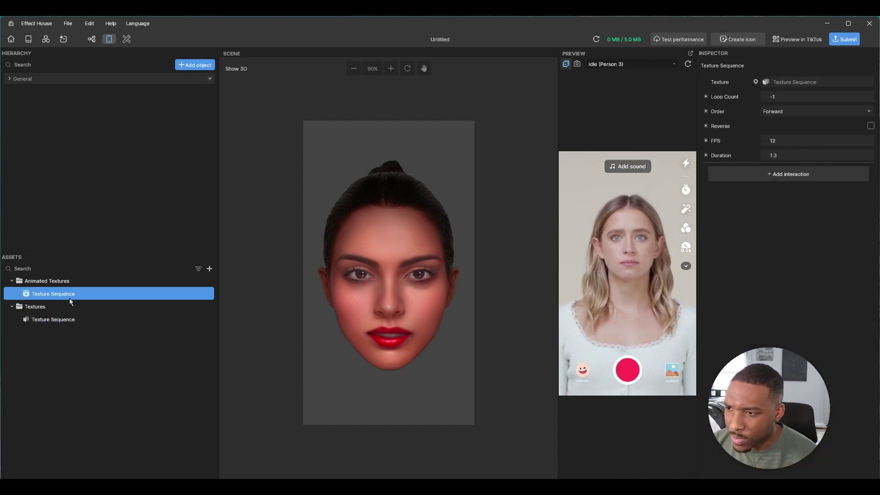
right_click(70, 301)
click(88, 318)
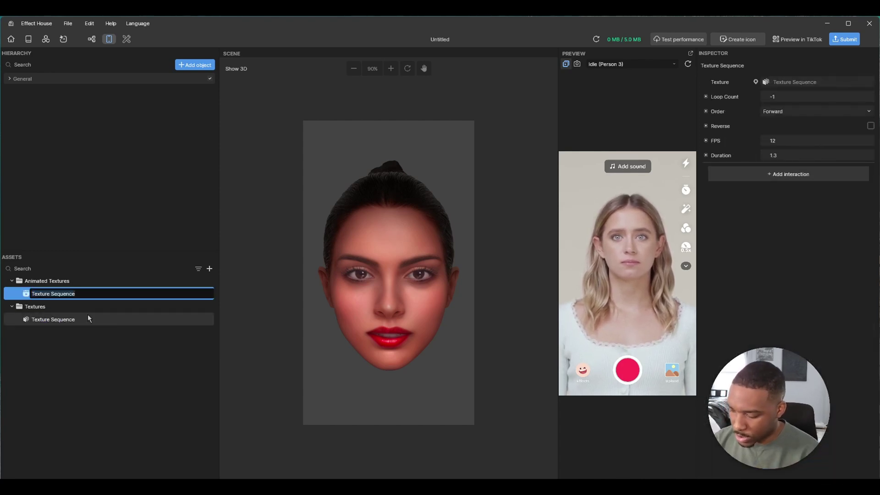
text(players)
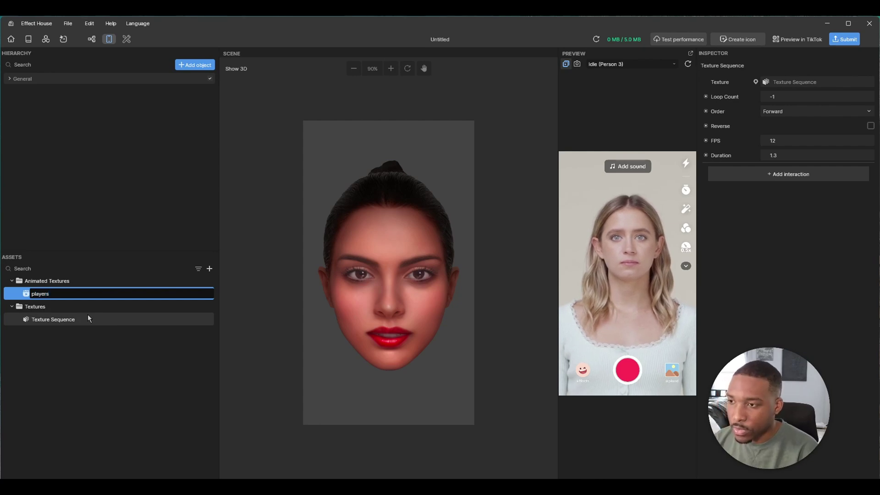
key(Return)
click(11, 306)
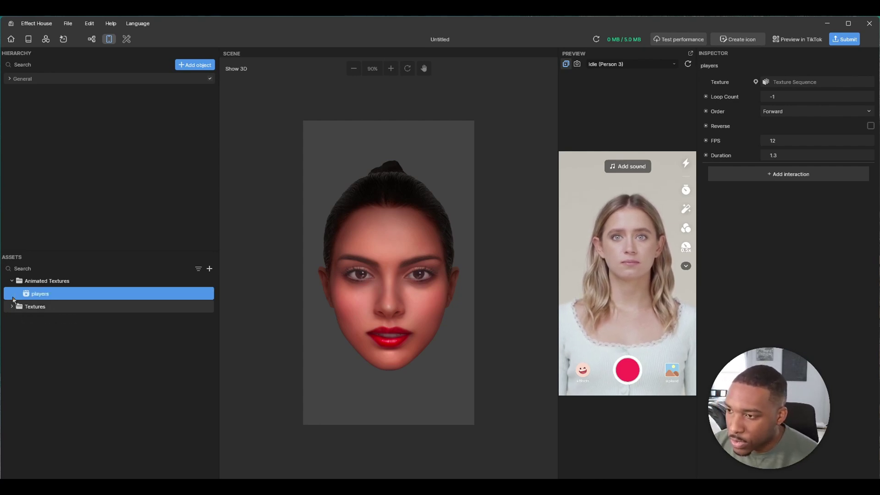
click(12, 281)
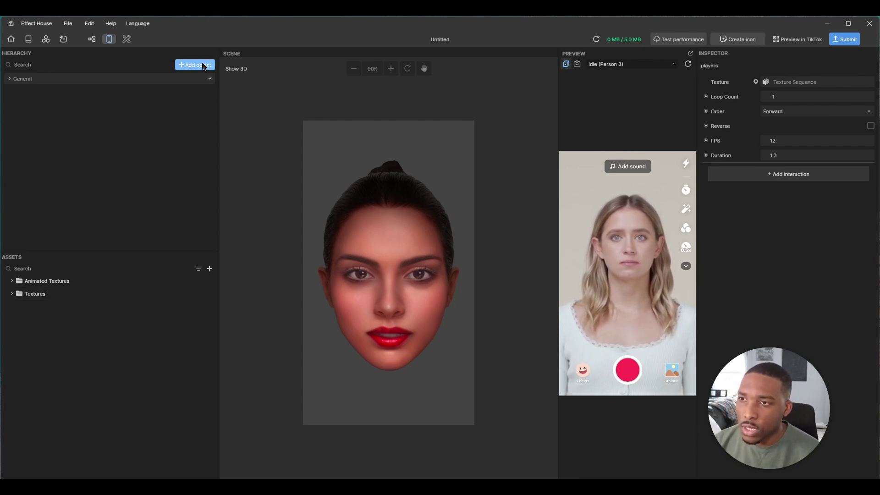
Step: Add a Head Tracker from the AR Tracking objects and select its Head child
click(205, 66)
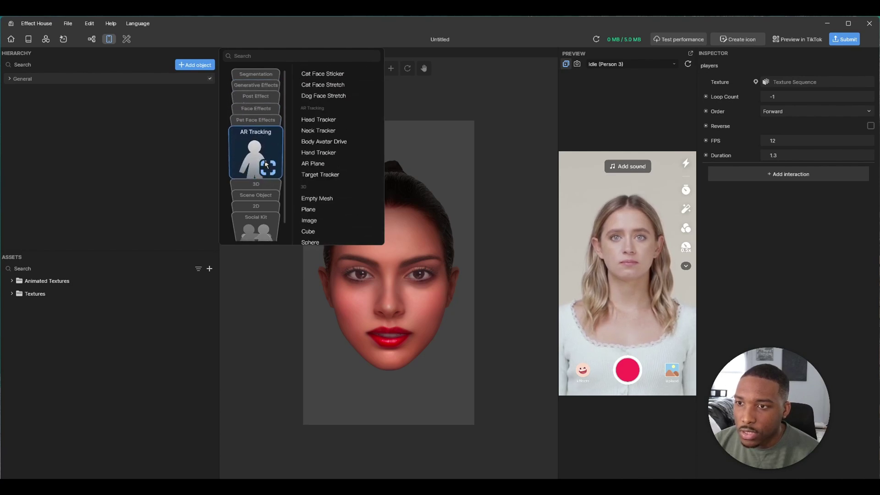
click(318, 120)
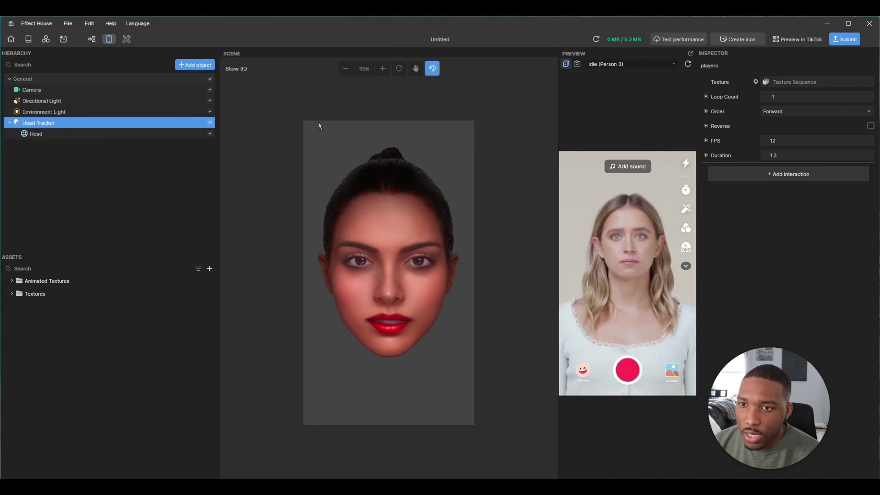
click(75, 132)
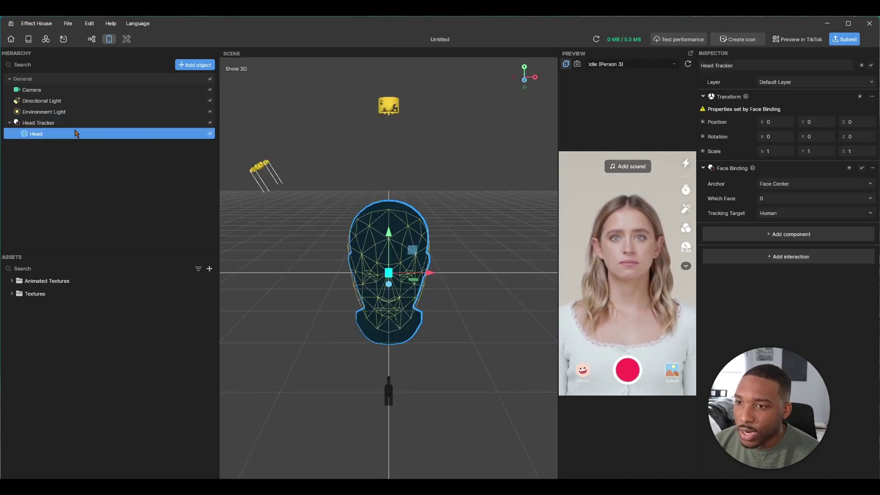
click(74, 122)
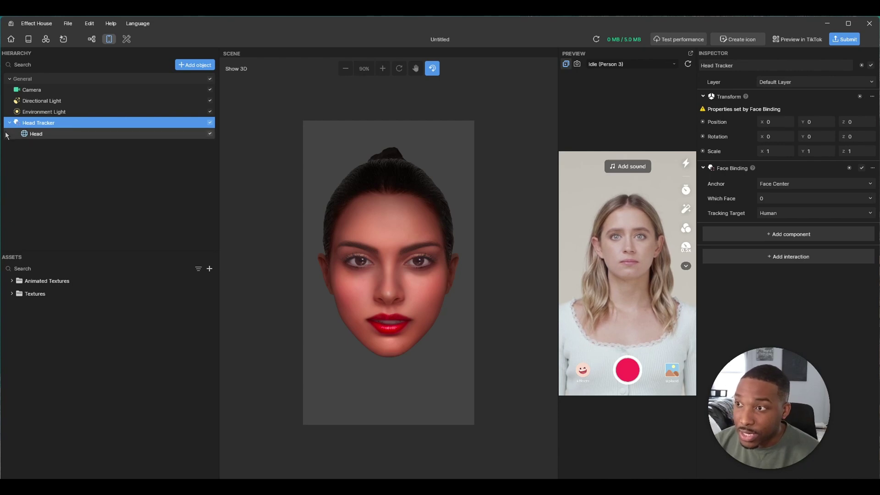
click(37, 134)
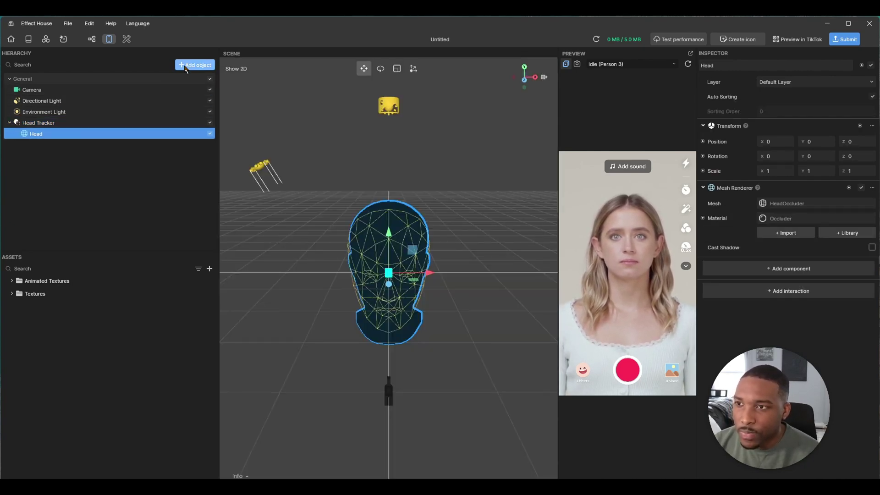
Step: Add a 3D Image object and nest it under the Head Tracker
click(194, 65)
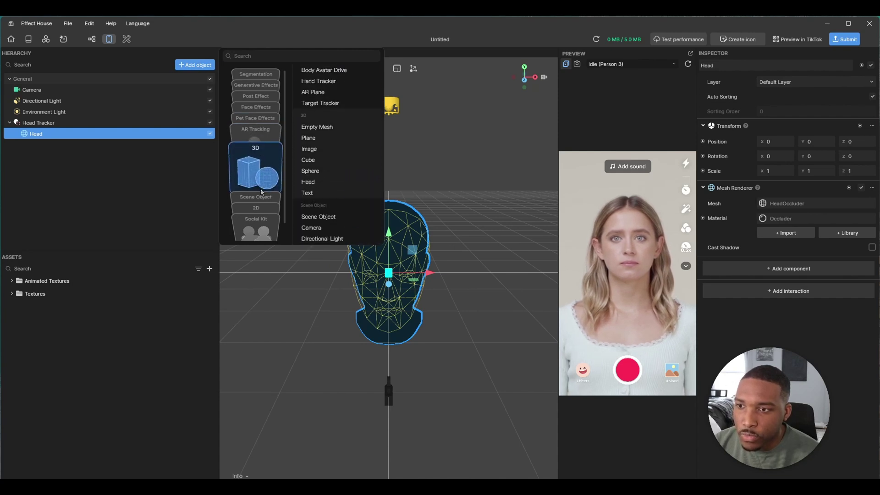
scroll(259, 183, up, 2)
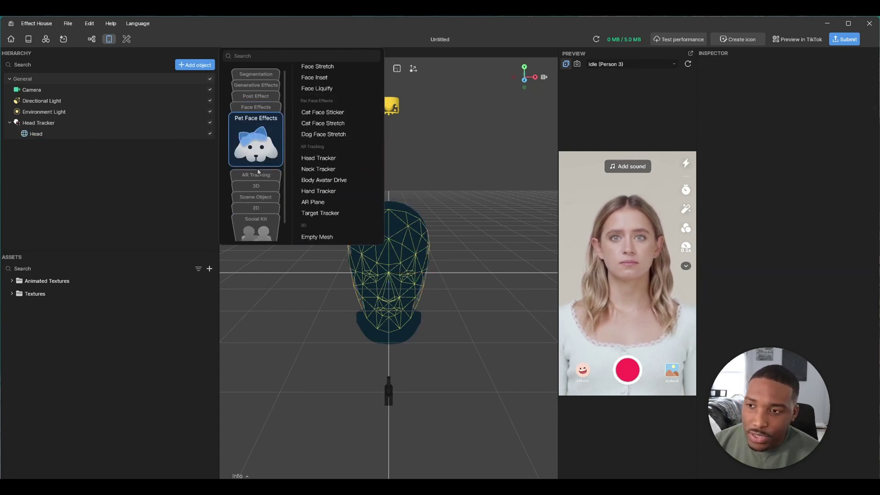
scroll(258, 173, down, 2)
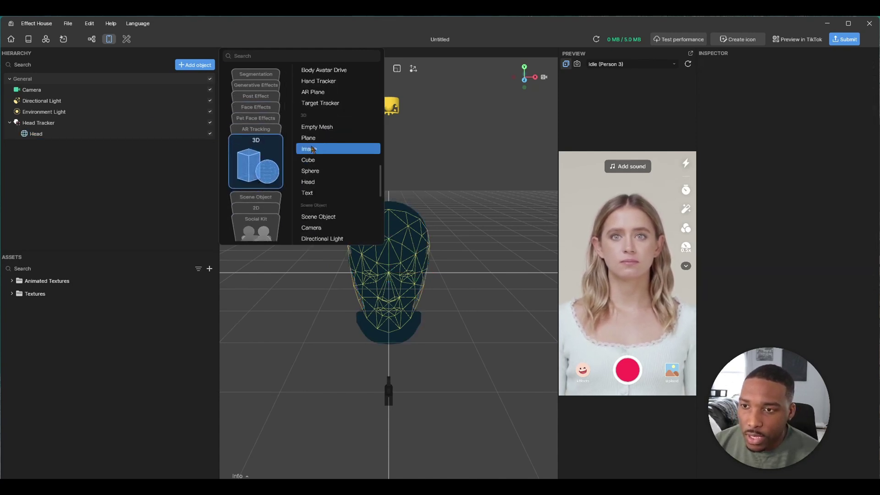
click(312, 150)
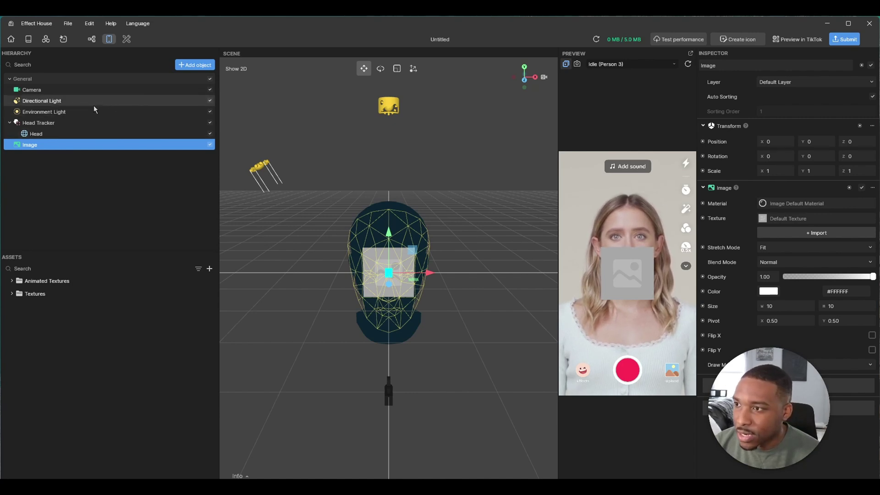
drag(43, 147, 52, 123)
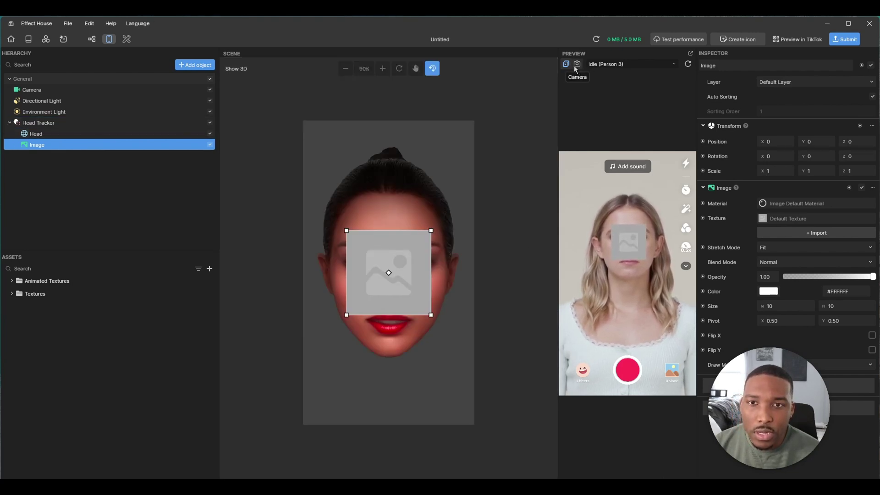
Step: Switch the preview footage to the Nodding (Person 3) face clip
click(613, 65)
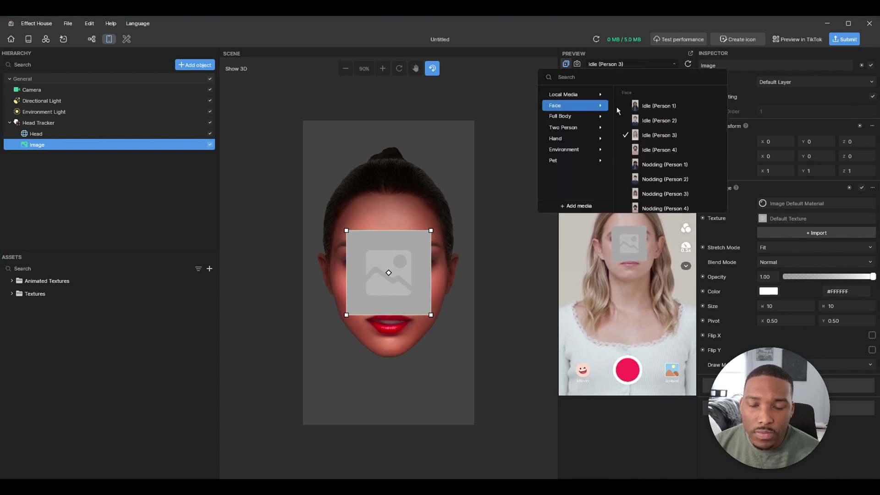
scroll(645, 137, up, 2)
click(645, 150)
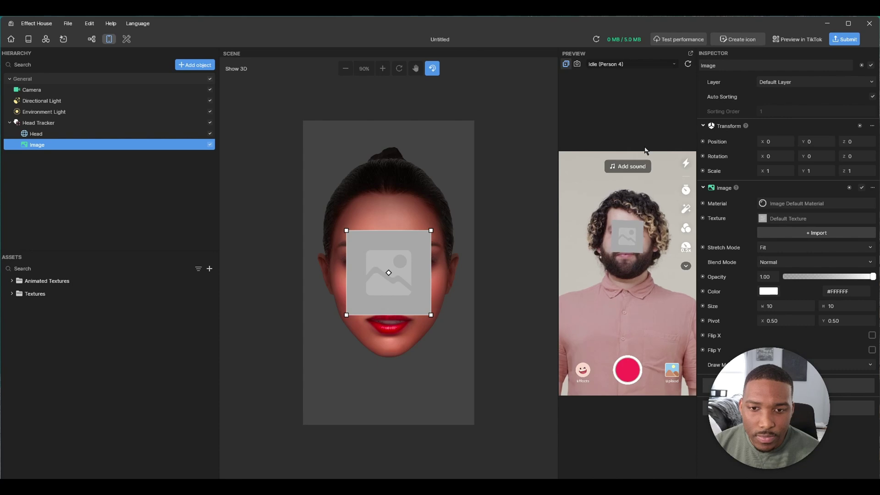
click(607, 66)
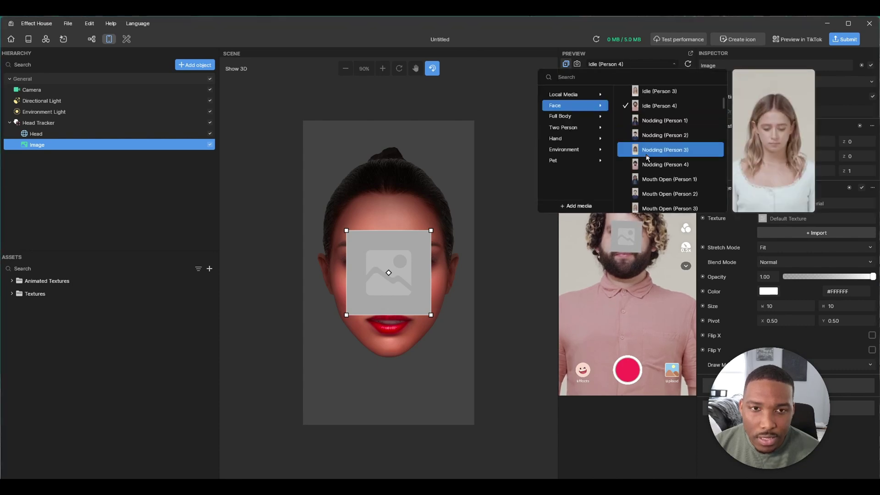
click(645, 154)
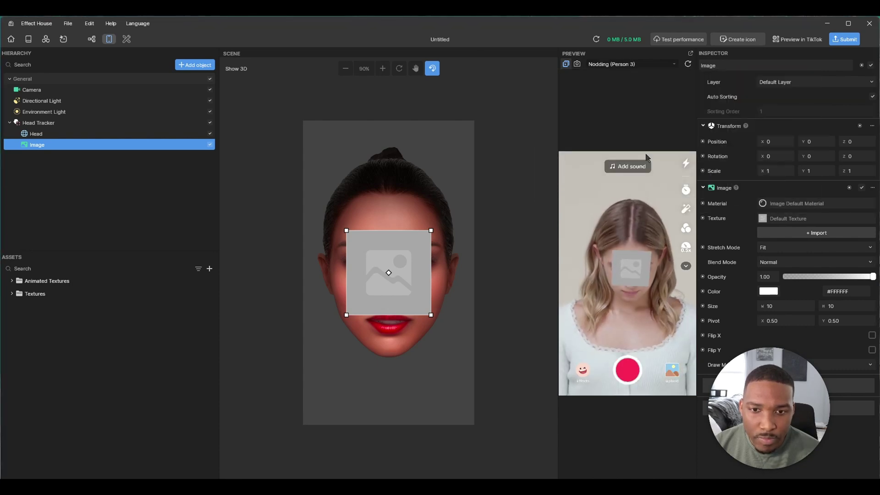
Step: Move the image up to the top of the forehead, about Y 11.1, and delete the tracker's Head object
drag(383, 242, 378, 149)
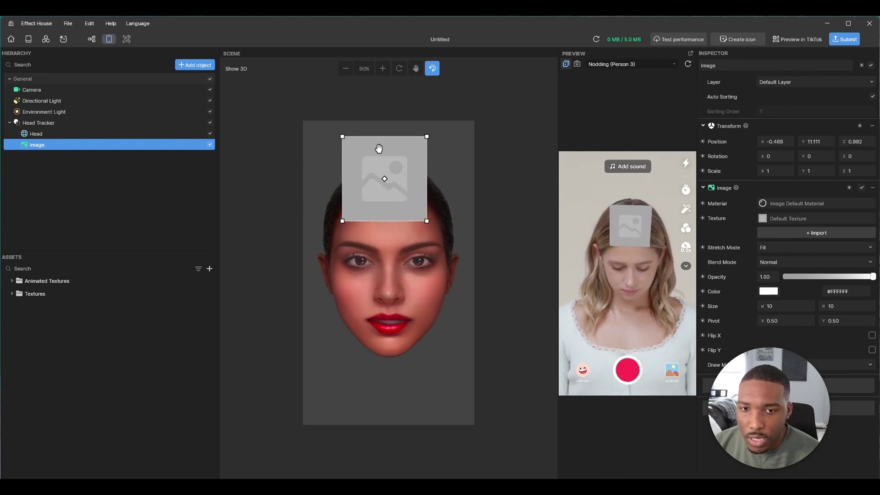
click(42, 134)
key(Delete)
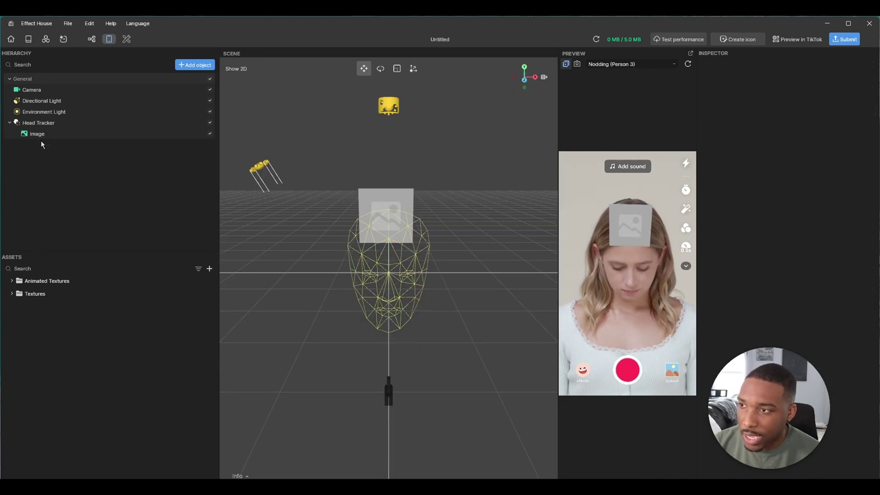
Step: Rename the Image object under the Head Tracker as "selection"
click(40, 136)
right_click(41, 134)
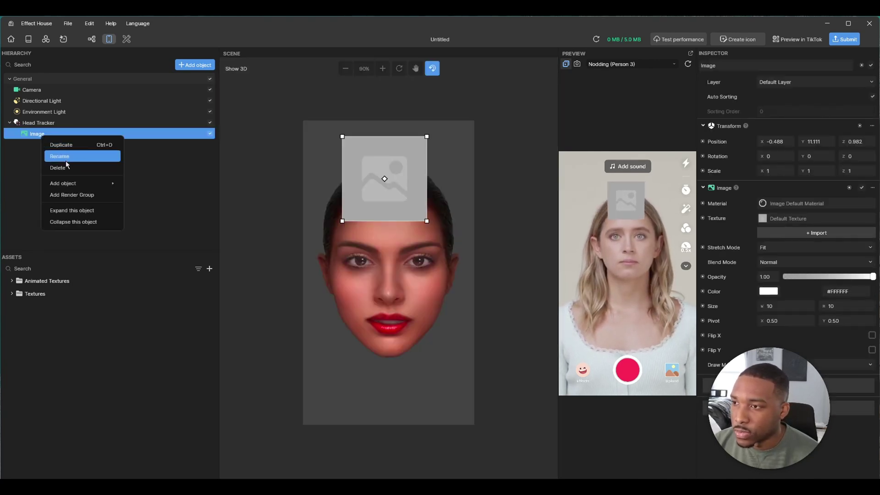
click(65, 160)
text(sle)
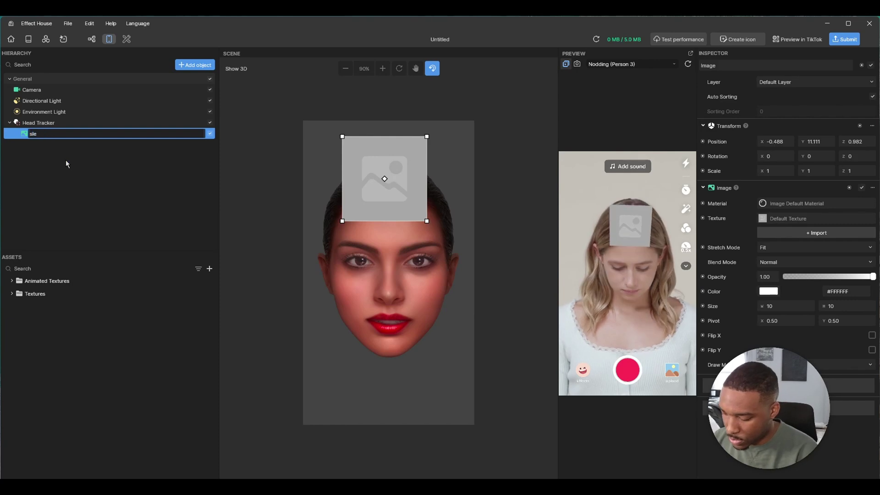
key(BackSpace)
key(BackSpace)
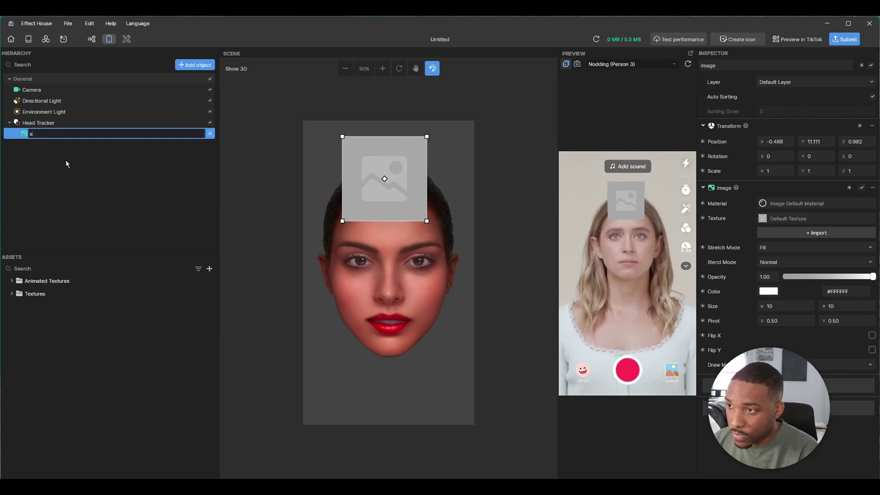
text(election)
key(Return)
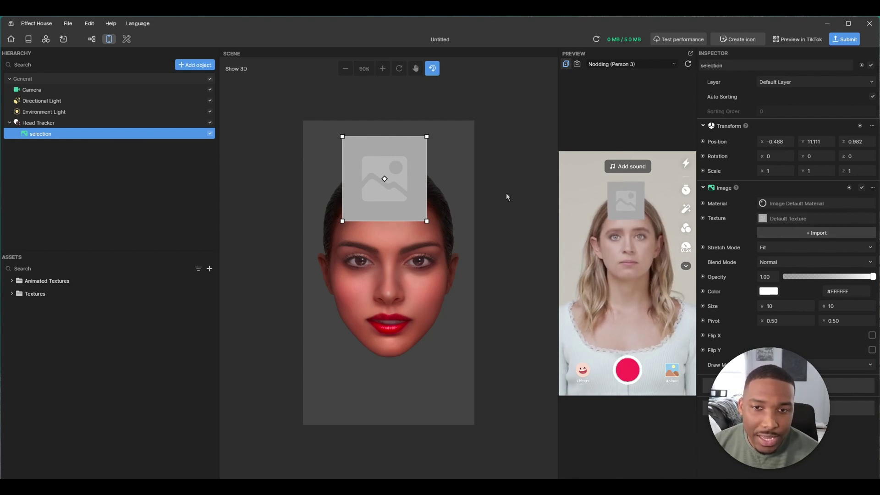
Step: Assign the "players" animated texture to the selection image
click(773, 219)
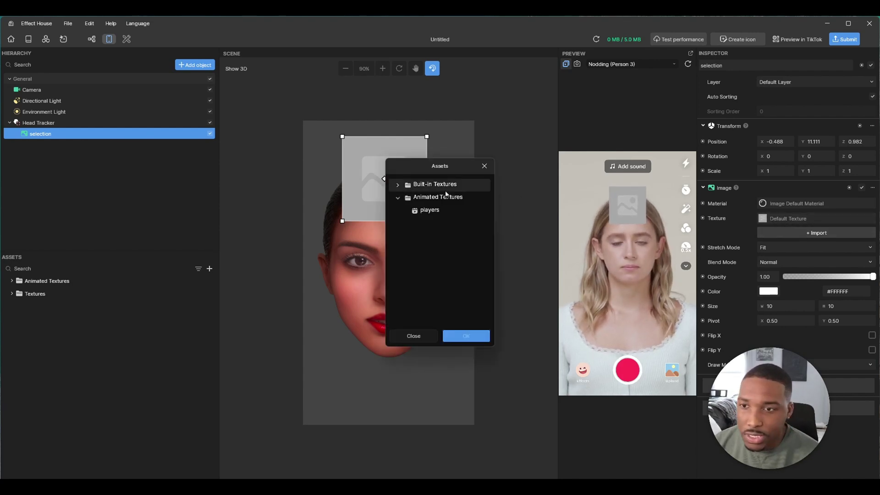
click(425, 212)
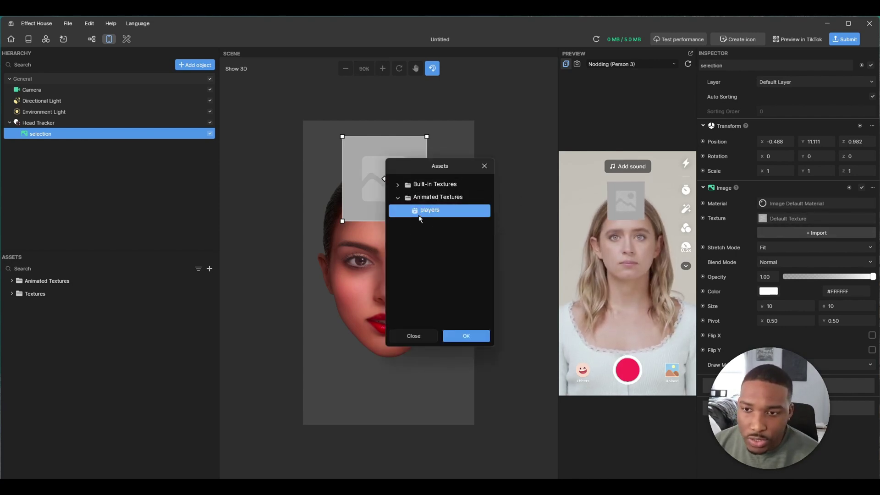
click(466, 336)
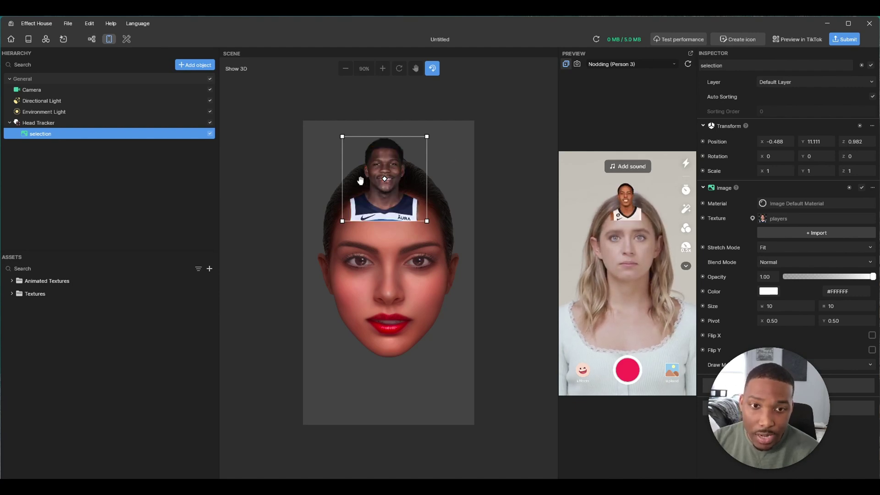
Step: Open the Visual Scripting graph, enlarge its area to well over half the scene's height, and reposition the Start node
click(92, 39)
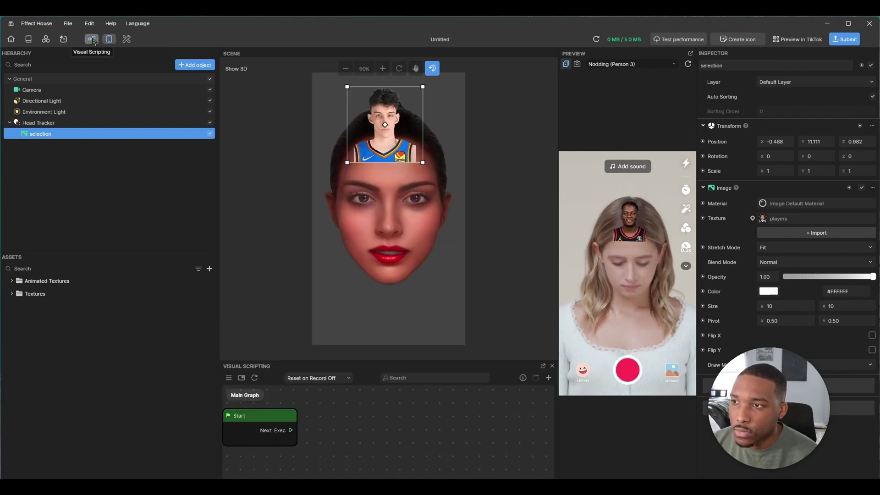
drag(361, 361, 364, 204)
drag(250, 260, 286, 326)
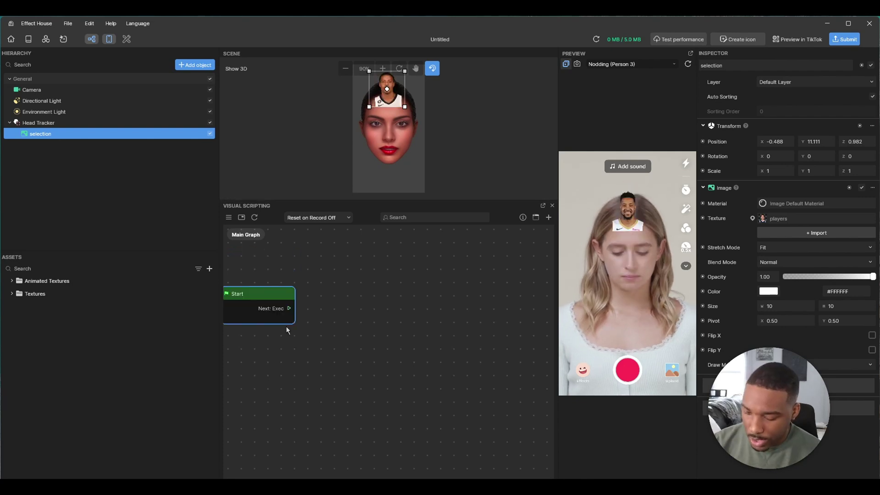
Step: Delete the Start node and add a Screen Tap node to the main graph in its place
key(Delete)
right_click(269, 296)
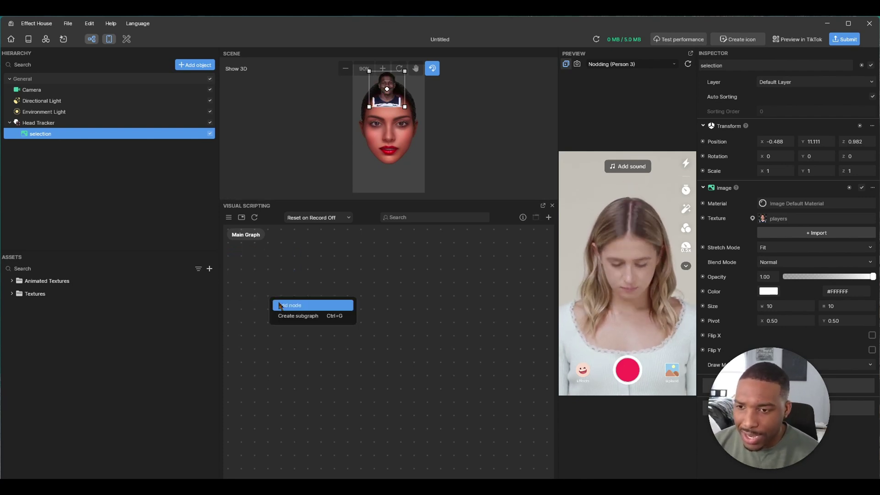
click(280, 306)
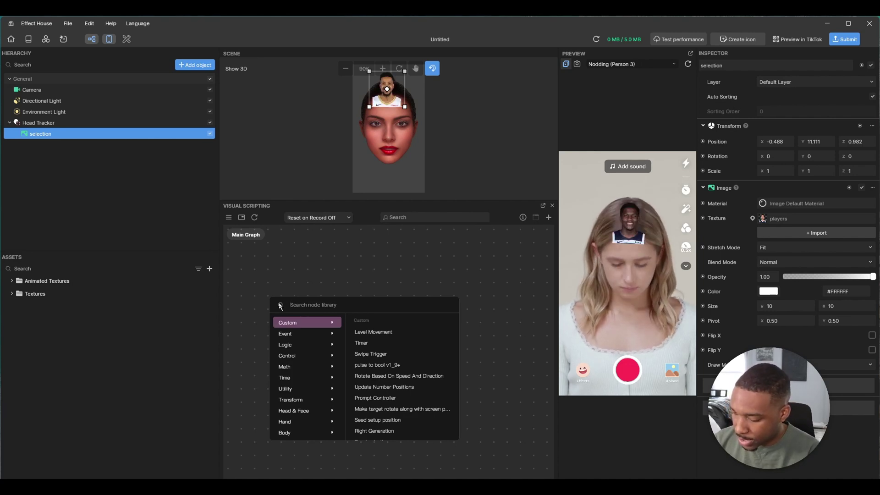
text(sreen)
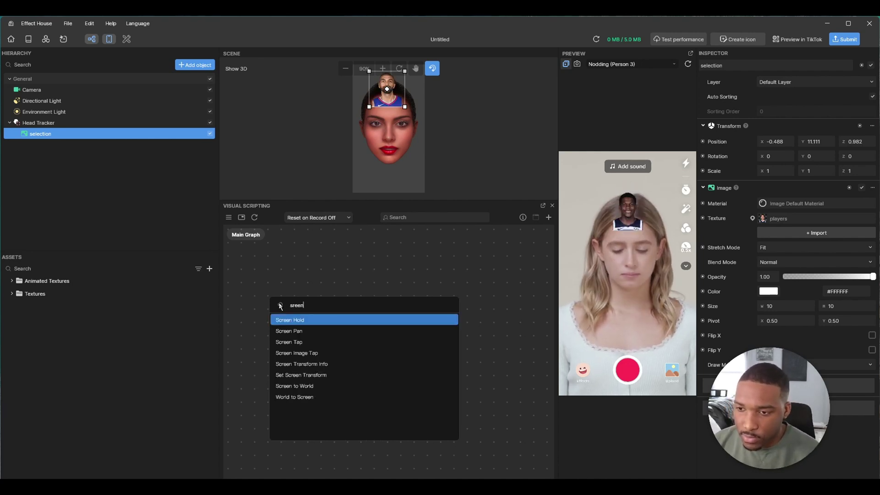
click(291, 341)
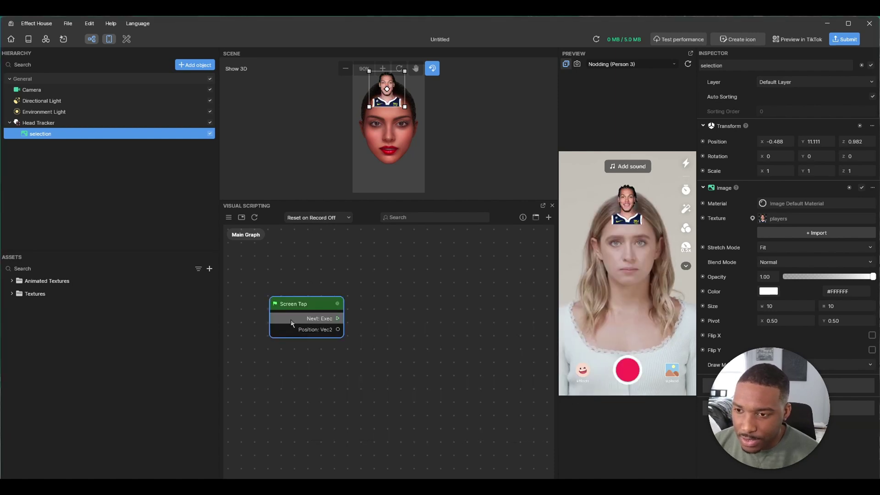
Step: Add an Animated Texture Player node driven by Screen Tap's Next output, connected to its Play From To input
drag(299, 304, 360, 269)
text(ani)
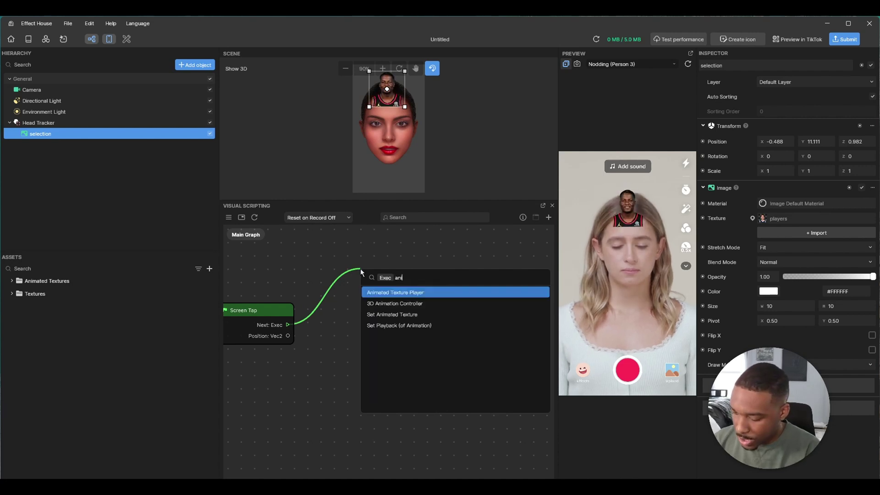
text(mated)
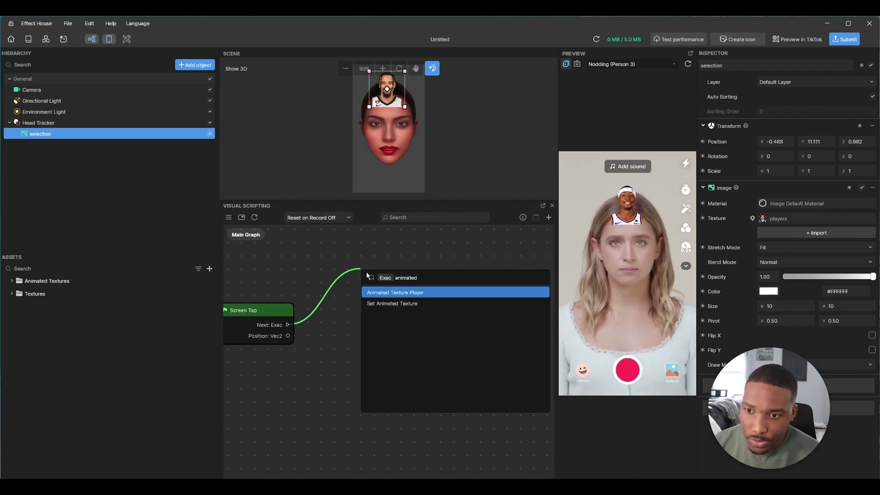
click(415, 292)
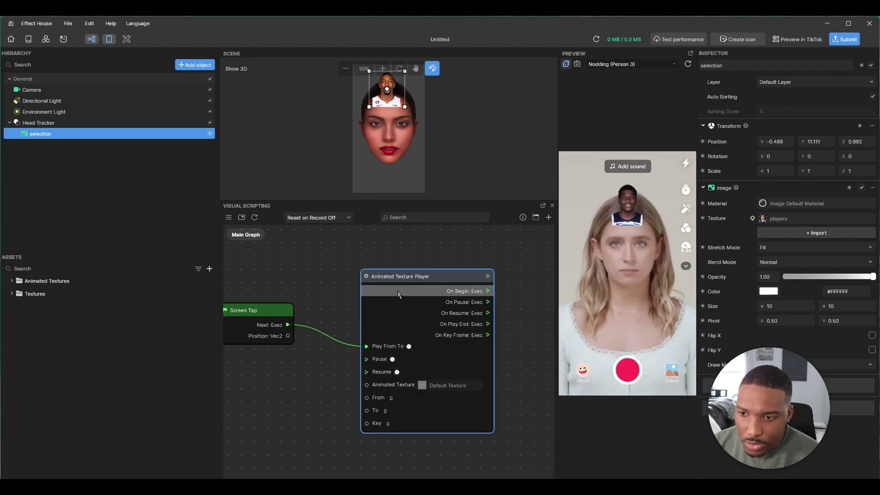
drag(428, 279, 416, 257)
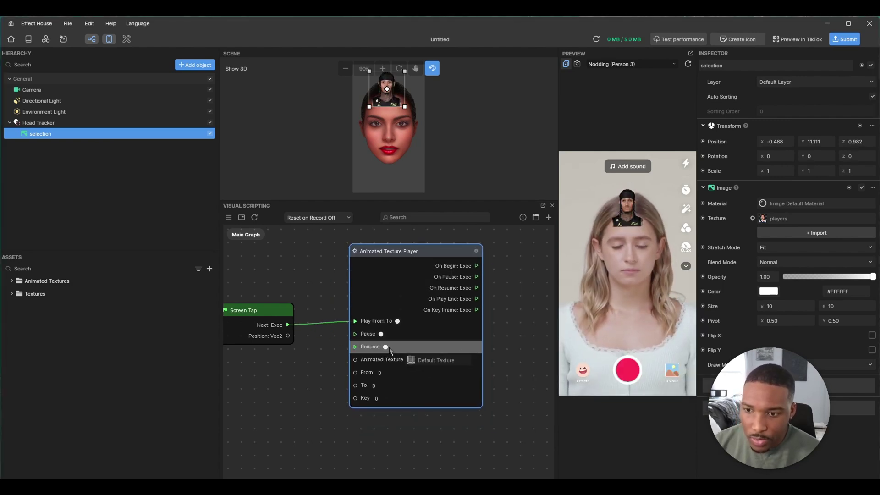
right_click(323, 264)
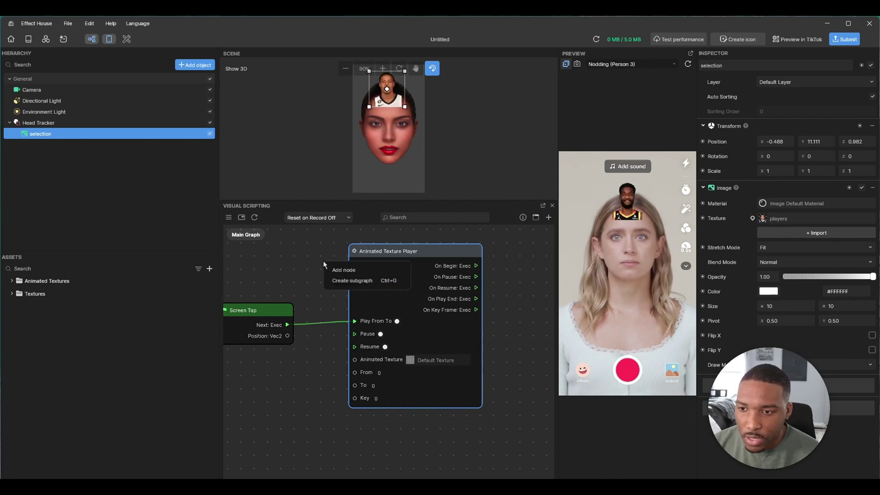
click(346, 271)
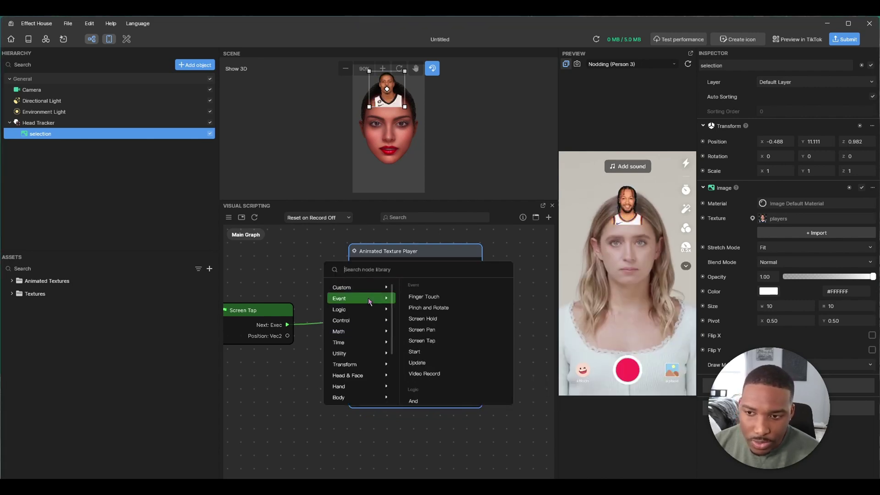
click(361, 331)
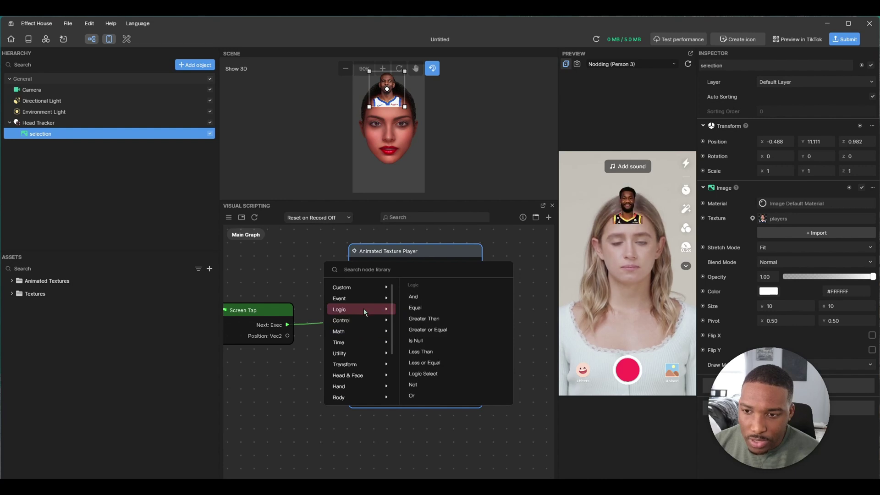
click(286, 279)
Step: Assign the "players" animated texture to the Animated Texture Player node
drag(417, 252, 435, 248)
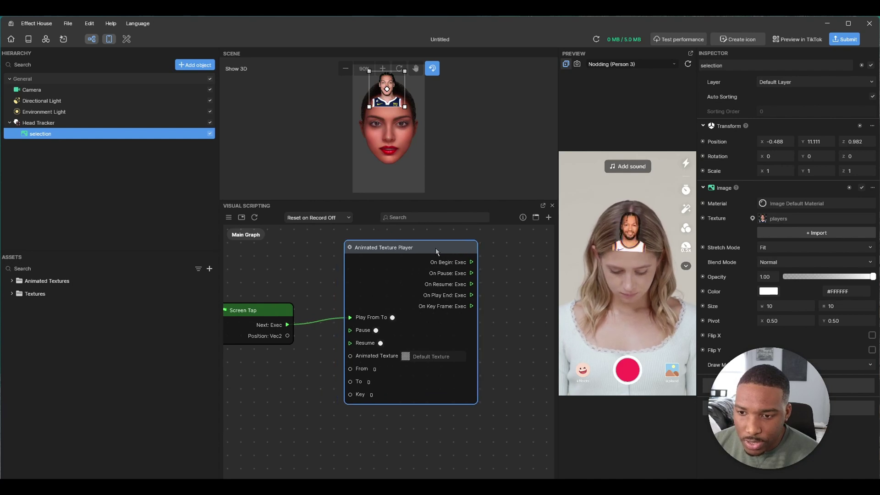
click(431, 356)
scroll(420, 283, down, 3)
click(427, 318)
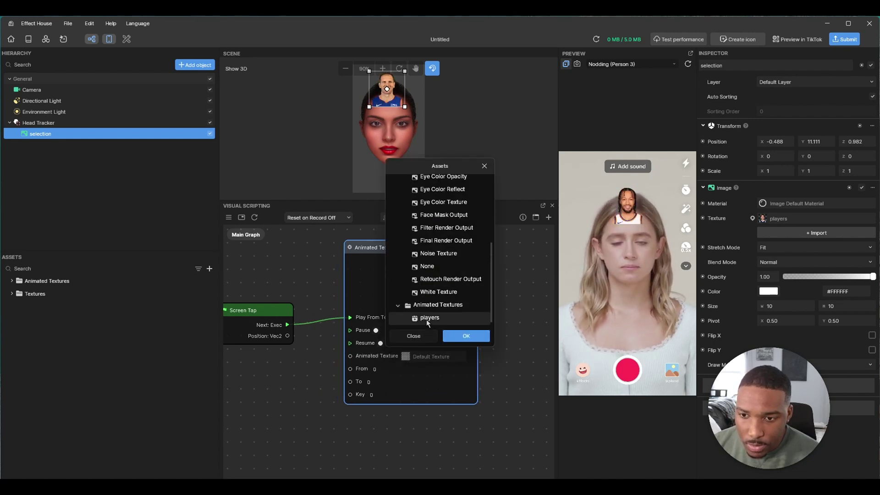
click(464, 334)
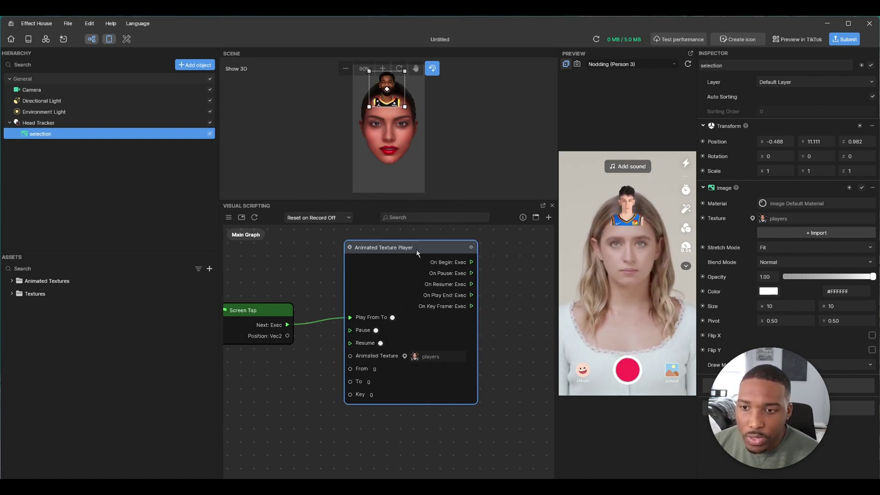
Step: Reroute the Screen Tap connection from the Animated Texture Player's Play From To input to its Pause input
drag(416, 249, 432, 252)
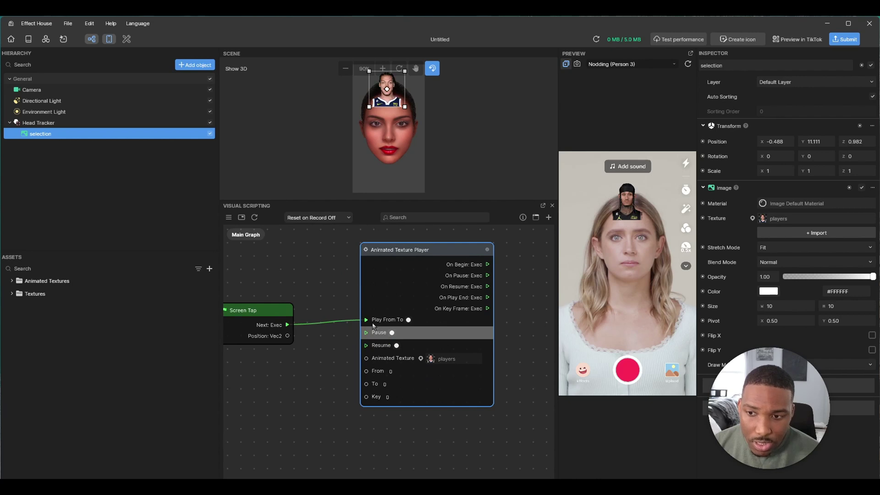
drag(366, 320, 366, 332)
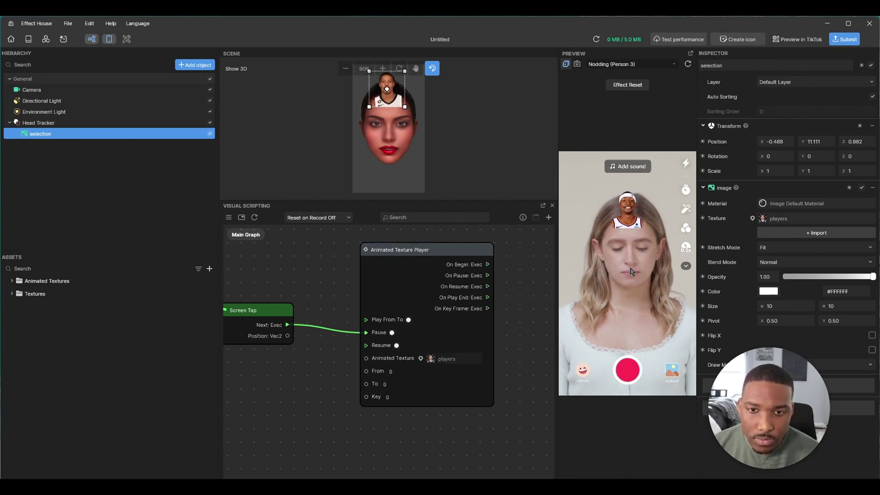
Step: Move the Screen Tap and Animated Texture Player nodes slightly closer together in the graph
scroll(320, 363, down, 1)
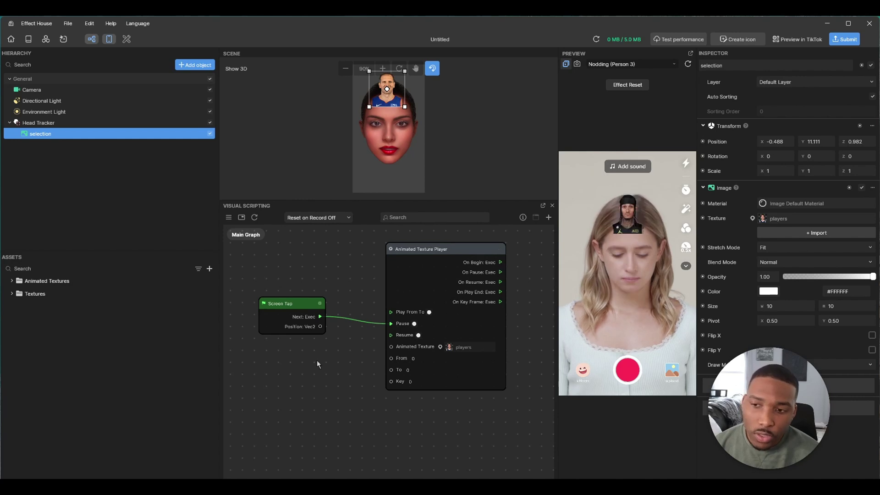
click(310, 304)
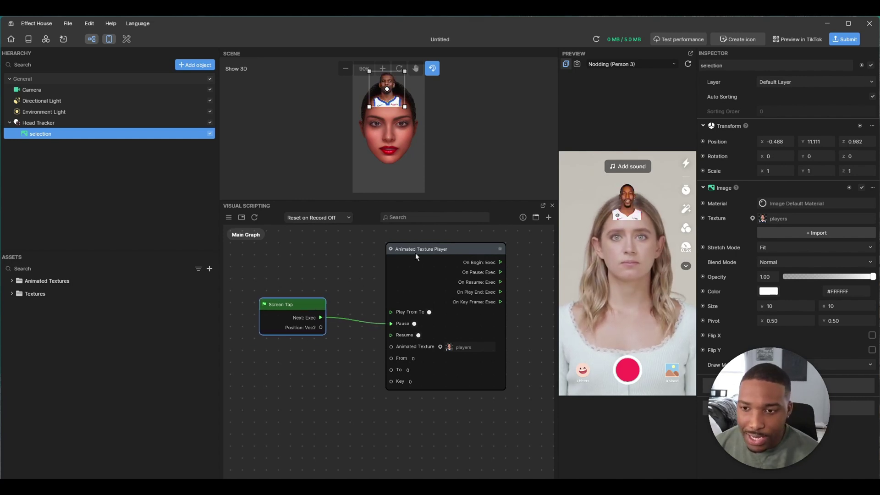
drag(427, 250, 420, 255)
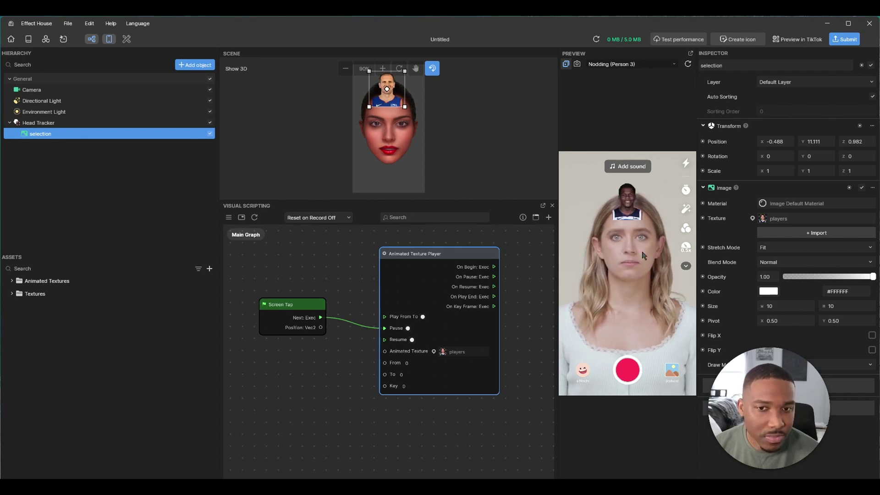
drag(304, 303, 310, 299)
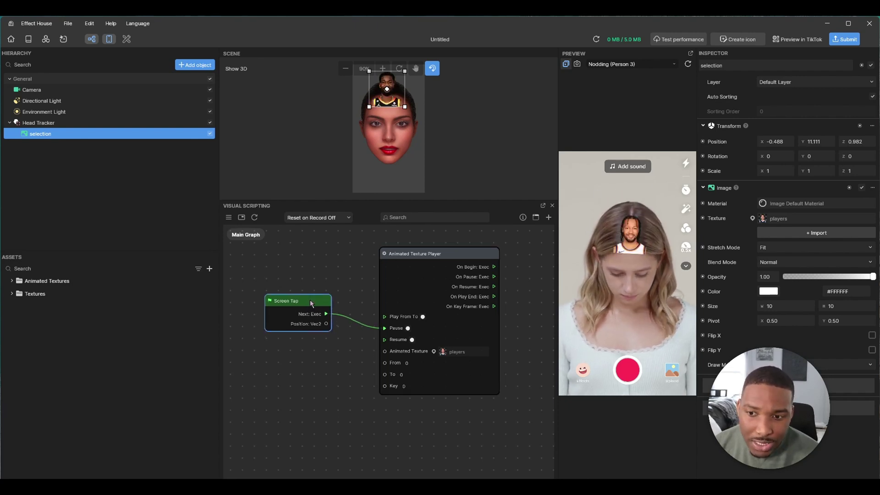
drag(373, 330, 376, 329)
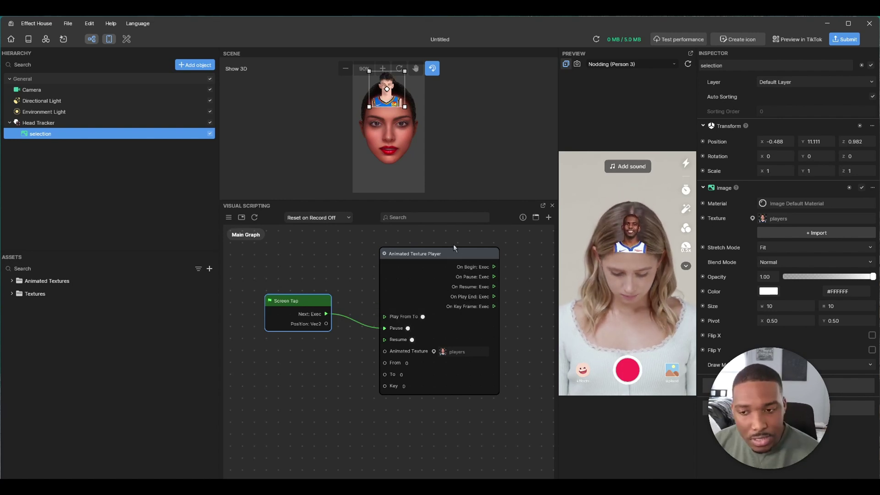
Step: Add a Wait for Seconds node to the Animated Texture Player's On Pause output and set its Start value to 2
scroll(453, 248, up, 2)
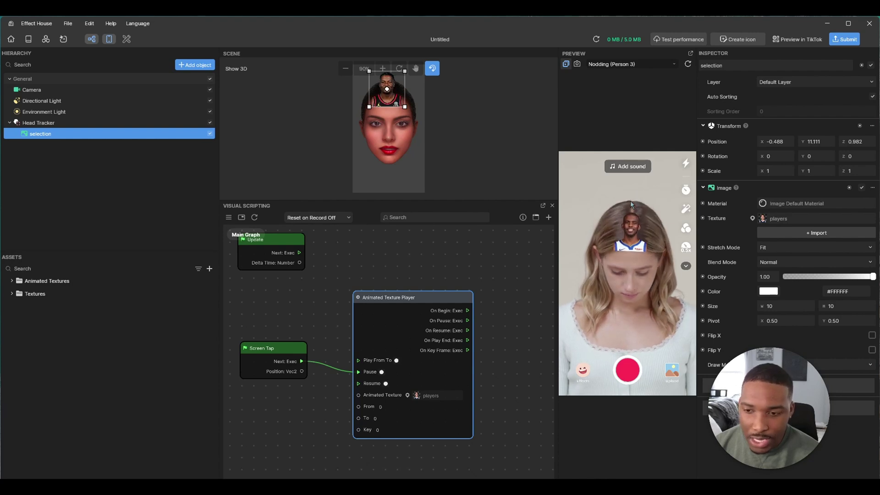
scroll(466, 279, down, 2)
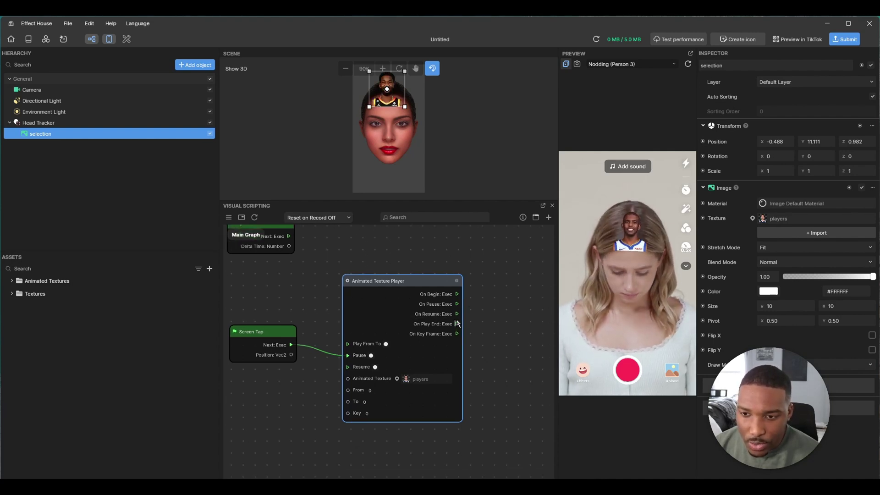
drag(458, 304, 541, 294)
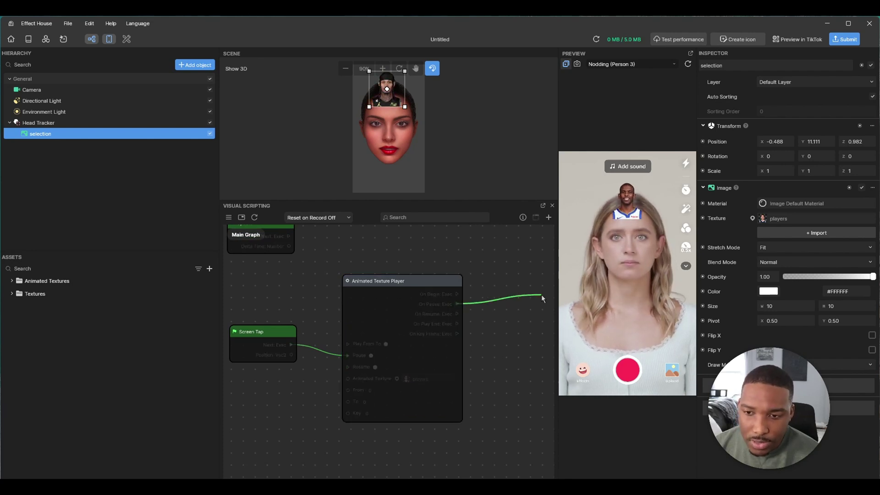
text(wait)
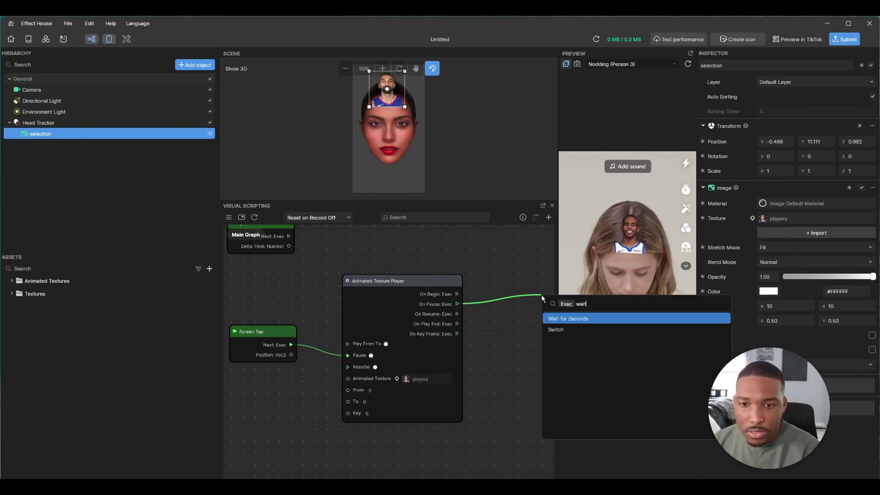
key(Return)
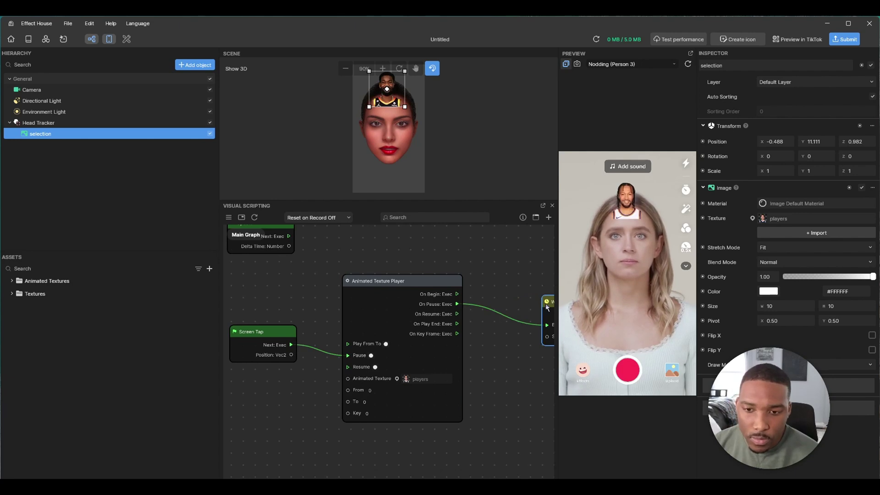
drag(553, 300, 499, 301)
click(512, 309)
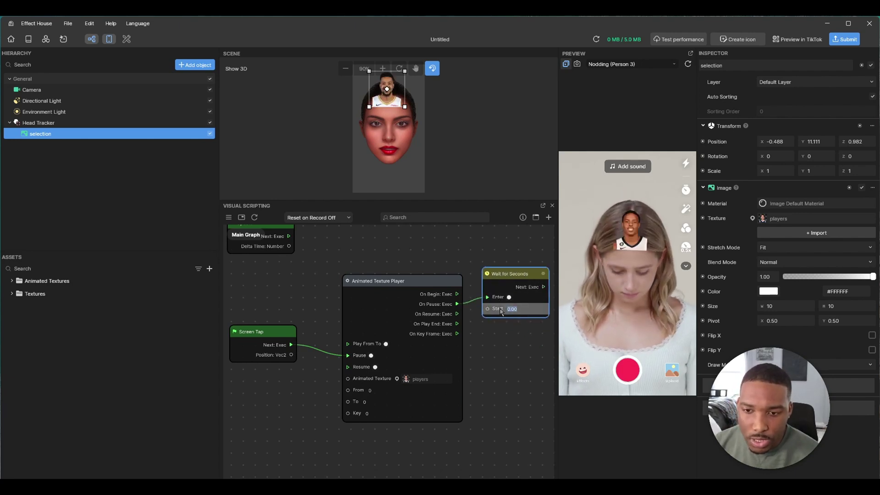
text(2)
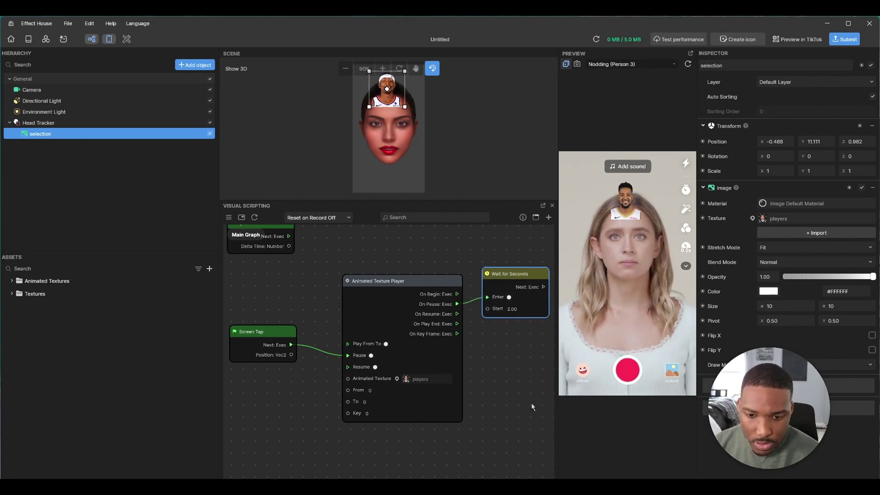
Step: Add a Transit by Time node to the Wait for Seconds node's Next output and position it beside that node
drag(532, 403, 402, 367)
scroll(403, 367, up, 1)
scroll(403, 367, down, 1)
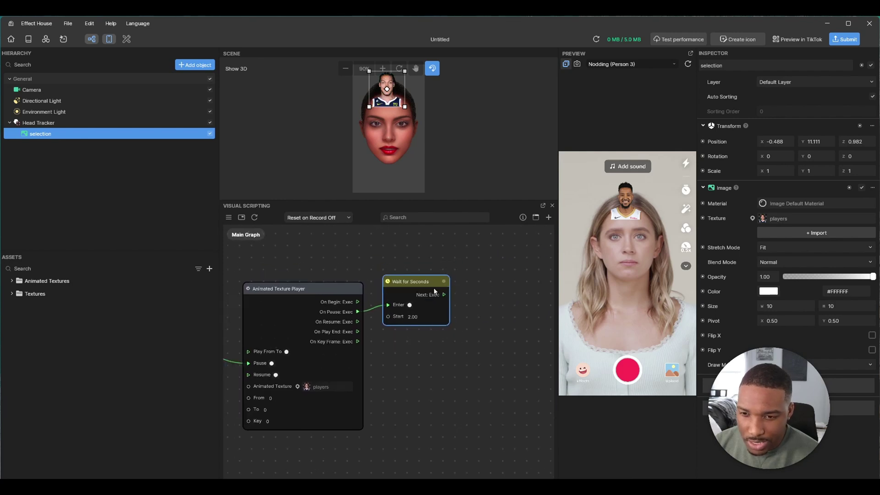
drag(444, 294, 481, 284)
text(trans)
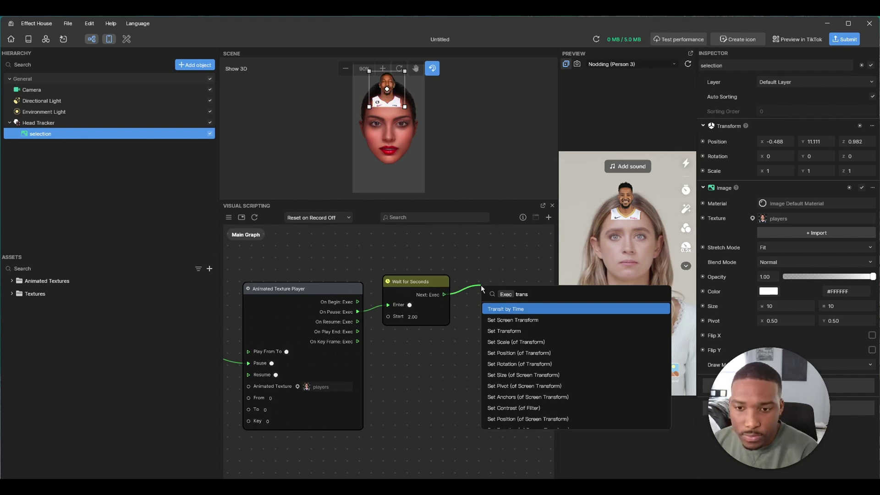
key(Return)
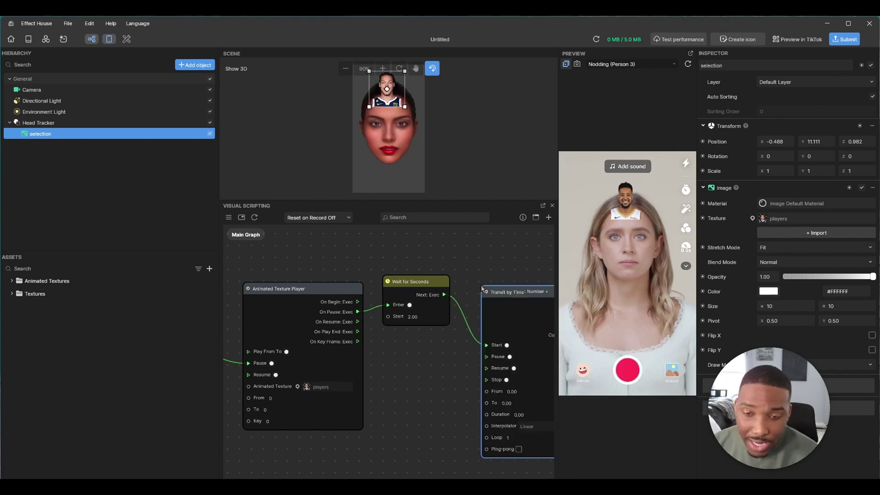
scroll(482, 280, down, 2)
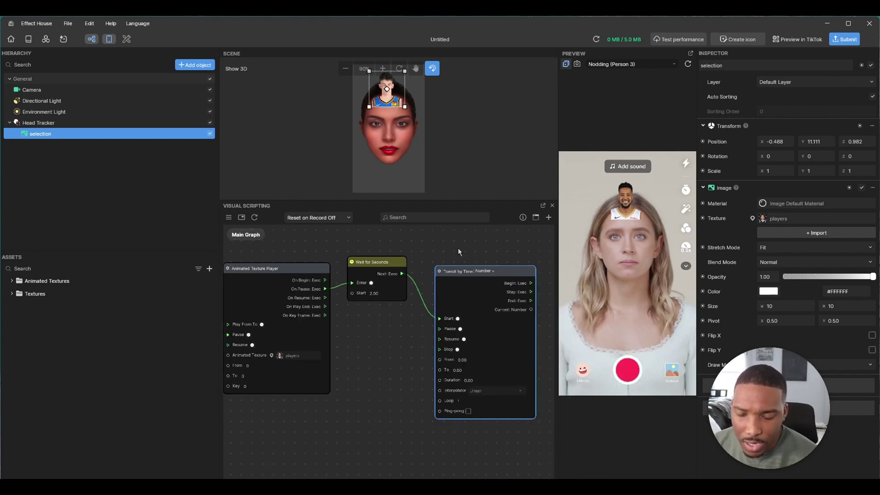
scroll(441, 246, up, 2)
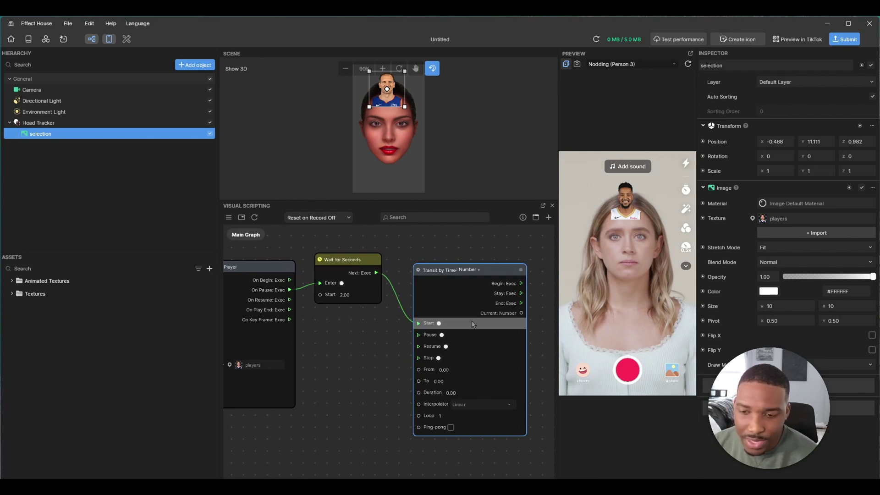
drag(489, 270, 490, 262)
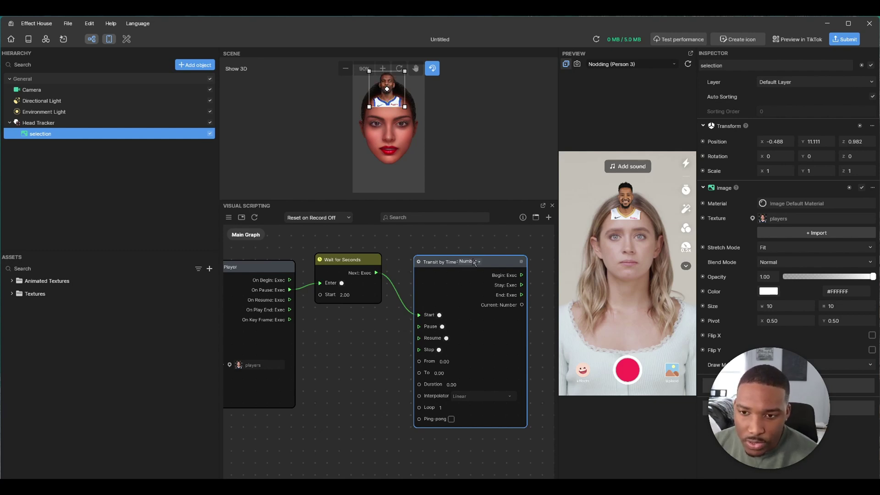
drag(473, 258, 474, 261)
click(472, 246)
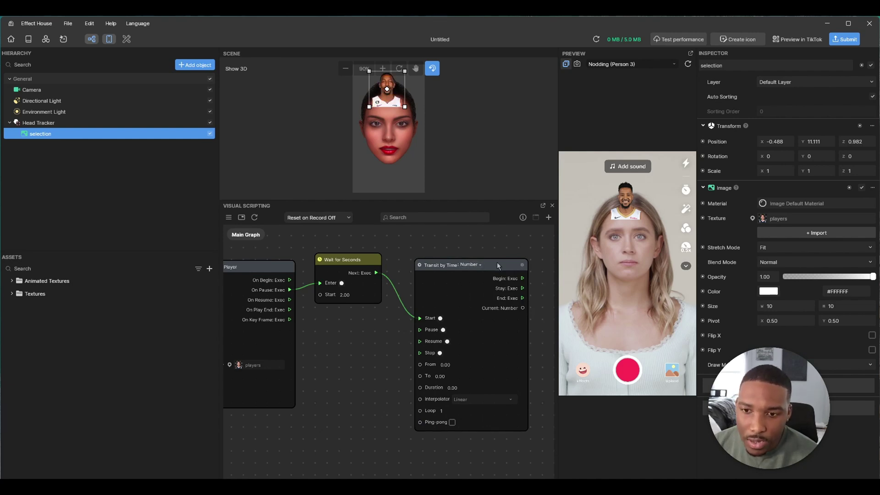
Step: Try lowering the selection image's opacity to 0 and restore it to 1
drag(497, 262, 500, 251)
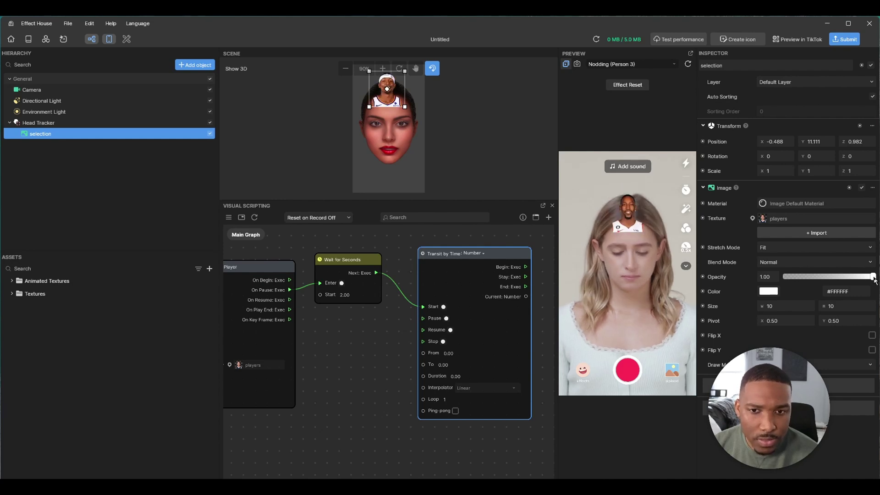
drag(873, 277, 784, 278)
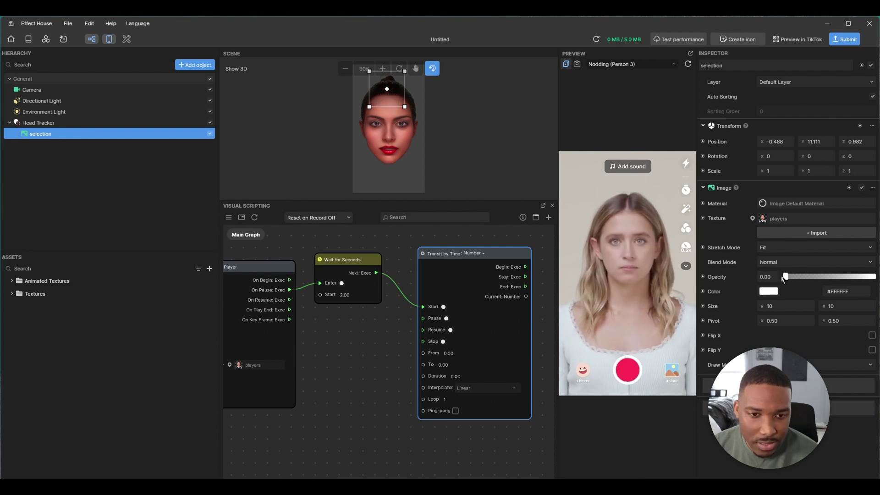
drag(849, 282, 878, 281)
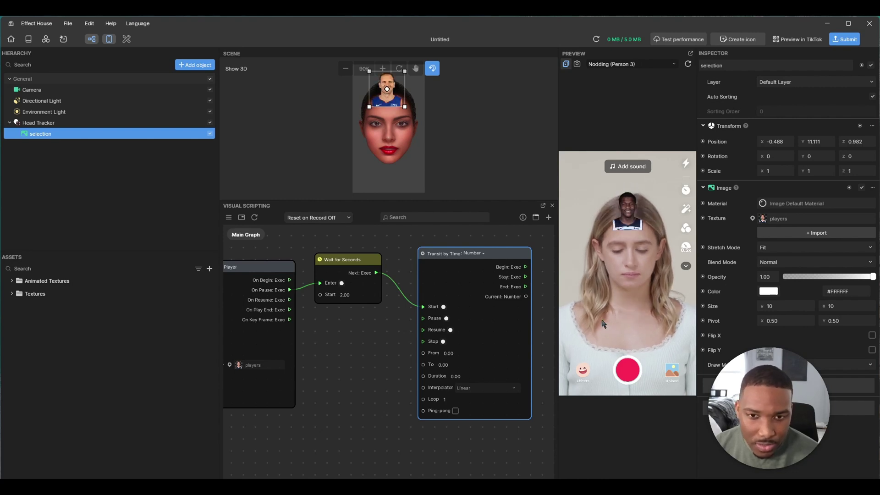
Step: Set the Transit by Time node's From value to 1 and its Duration to 1
click(450, 354)
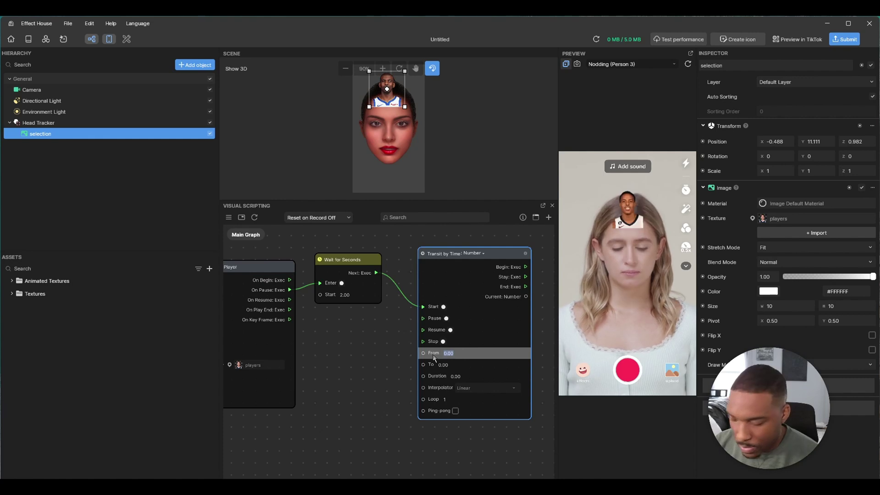
text(1)
click(461, 377)
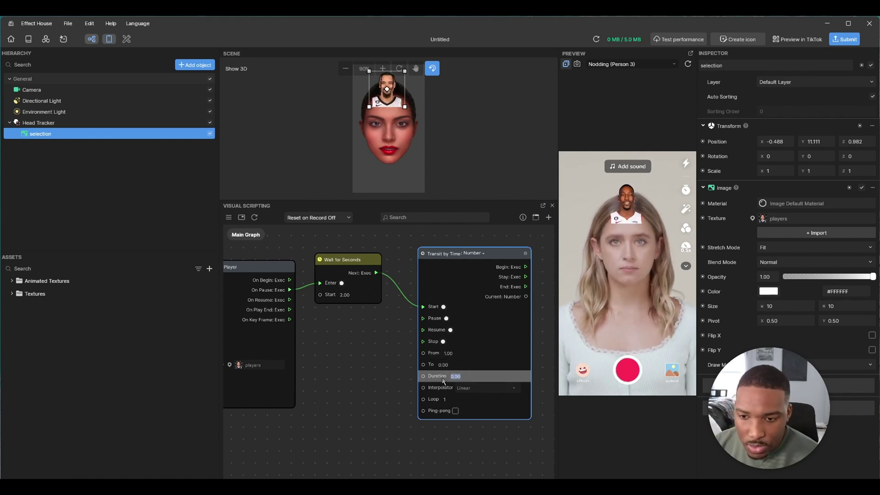
text(1)
click(392, 395)
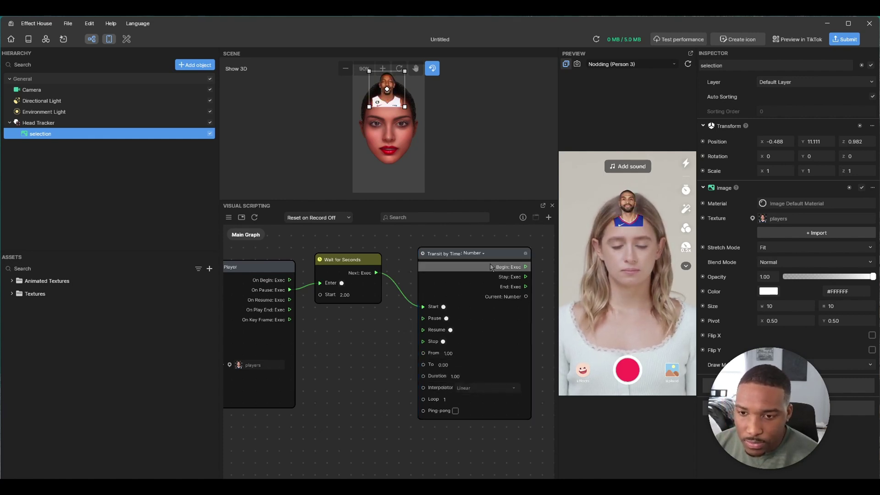
Step: Add a Set Opacity node for the selection image and place it beside the Transit by Time node's outputs
drag(543, 249, 483, 275)
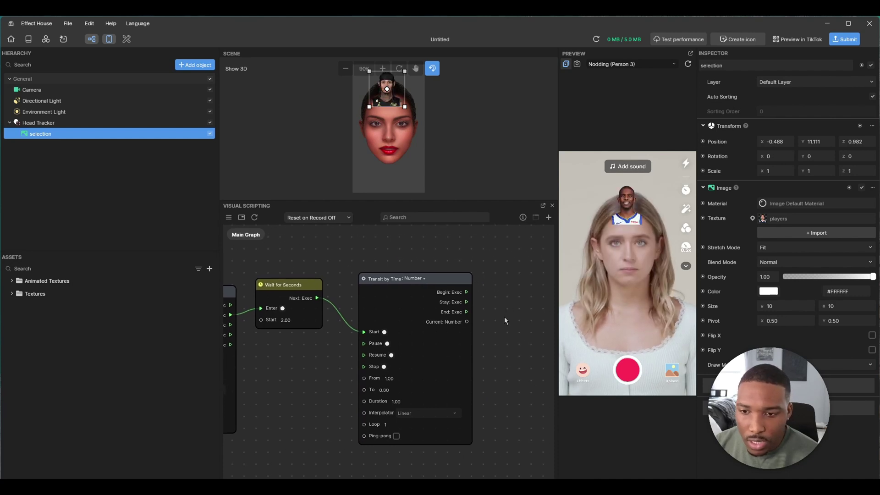
click(702, 277)
click(709, 301)
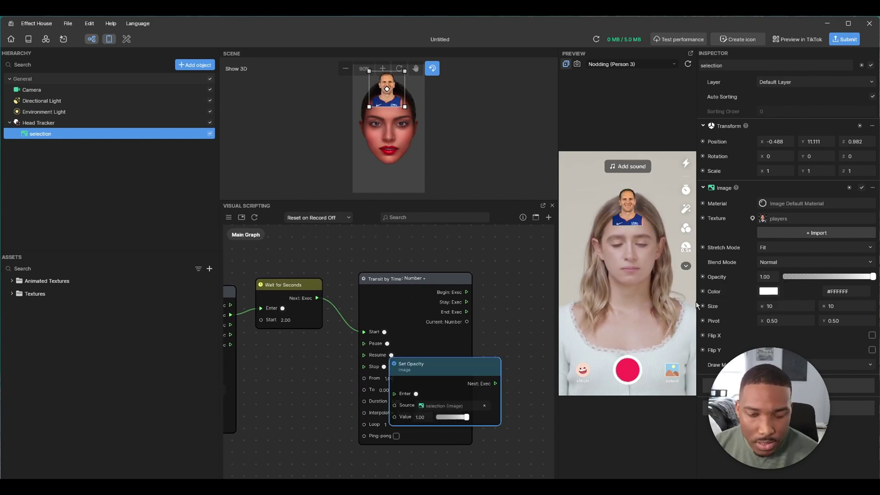
drag(456, 370, 553, 273)
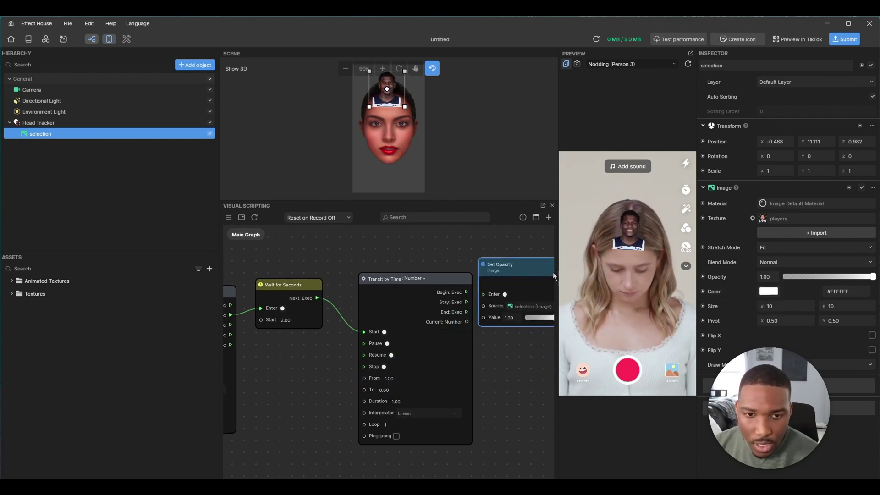
click(702, 276)
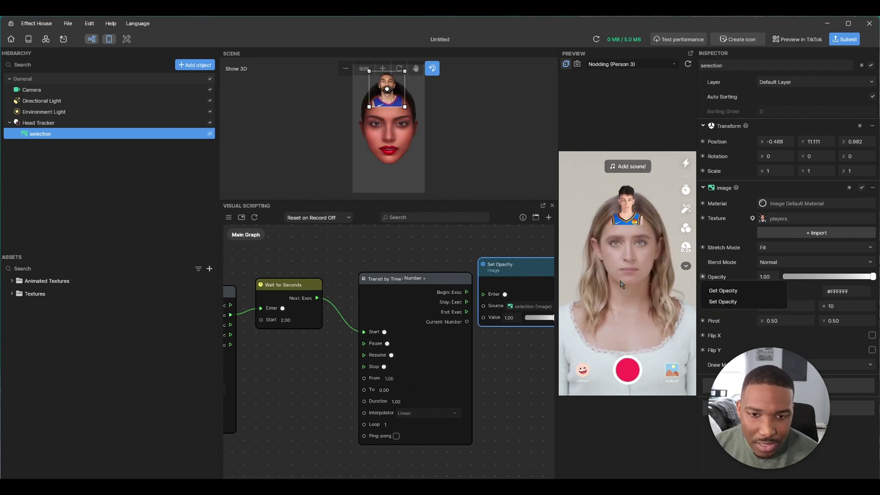
click(724, 291)
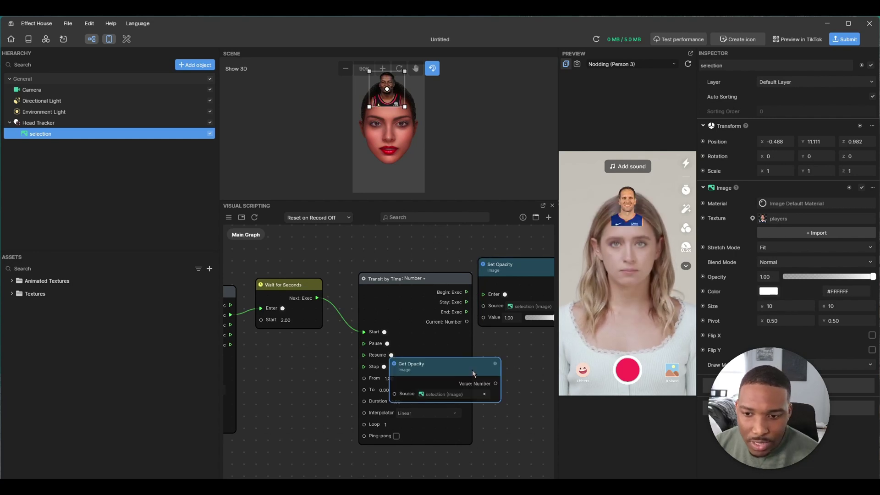
drag(472, 370, 408, 245)
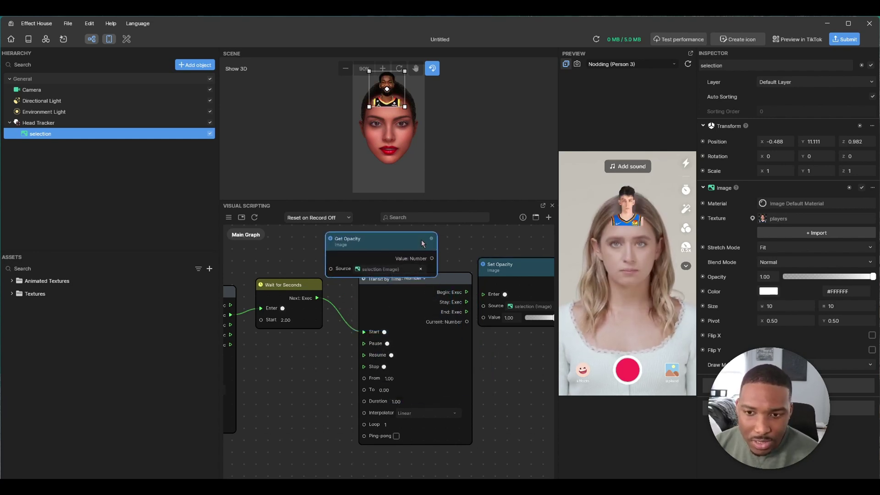
key(Delete)
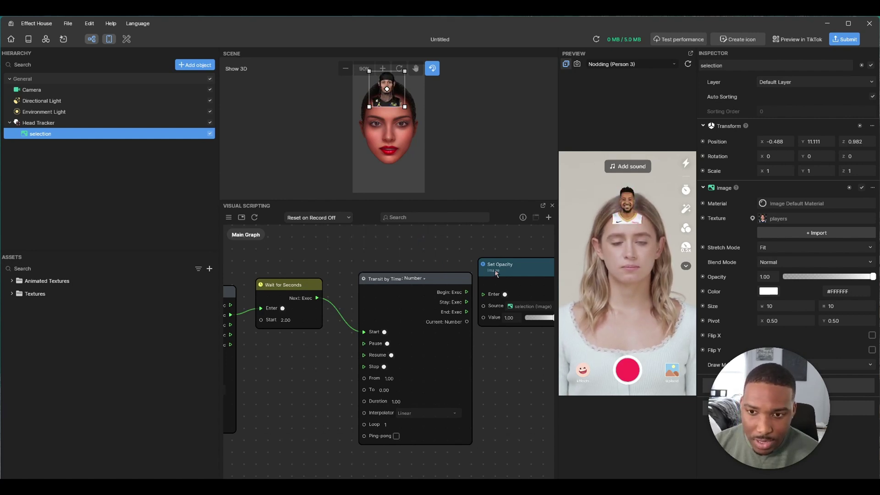
Step: Connect the Transit by Time node's Stay output to Set Opacity's Enter input, and its Current Number output to the Value input
drag(495, 273, 504, 279)
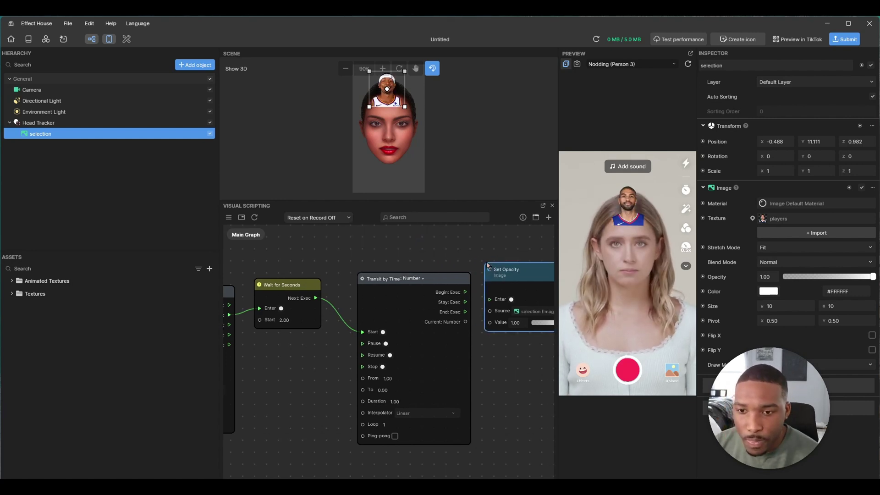
scroll(469, 266, right, 2)
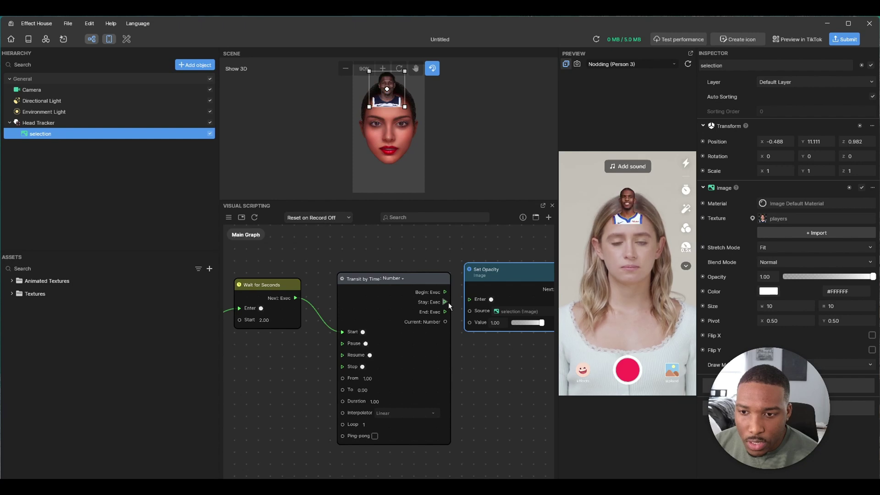
drag(423, 279, 469, 322)
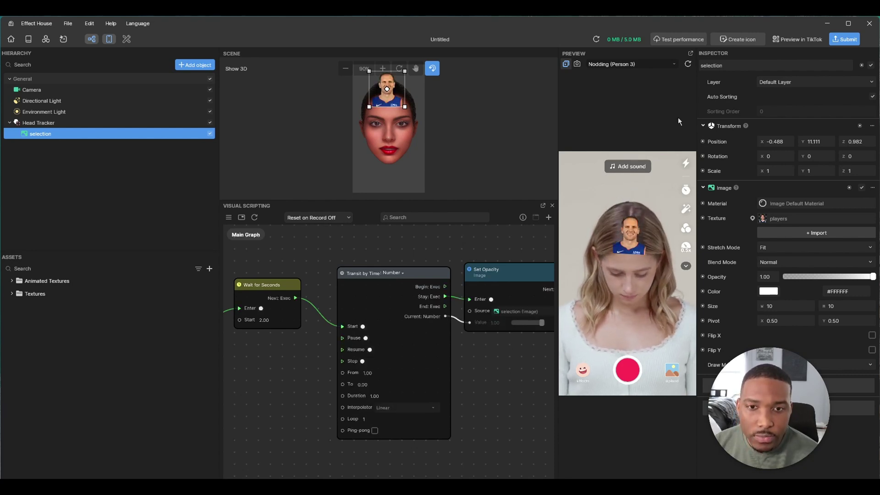
Step: Restart the effect preview and check the tap-triggered fade-out of the player image against the node graph
click(688, 64)
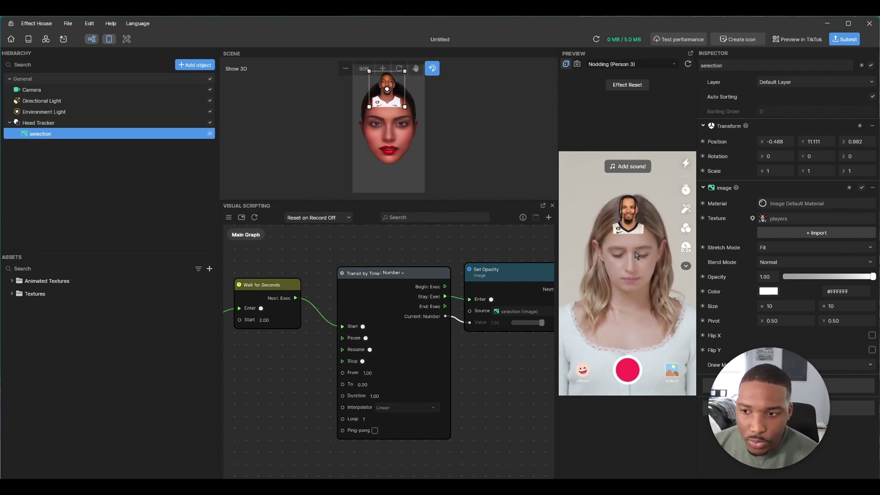
middle_drag(321, 246, 366, 286)
scroll(362, 288, down, 4)
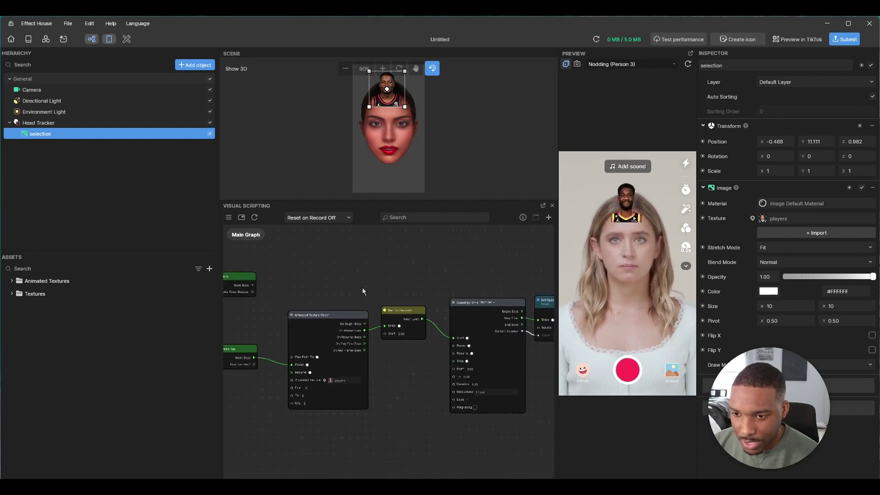
scroll(362, 288, up, 2)
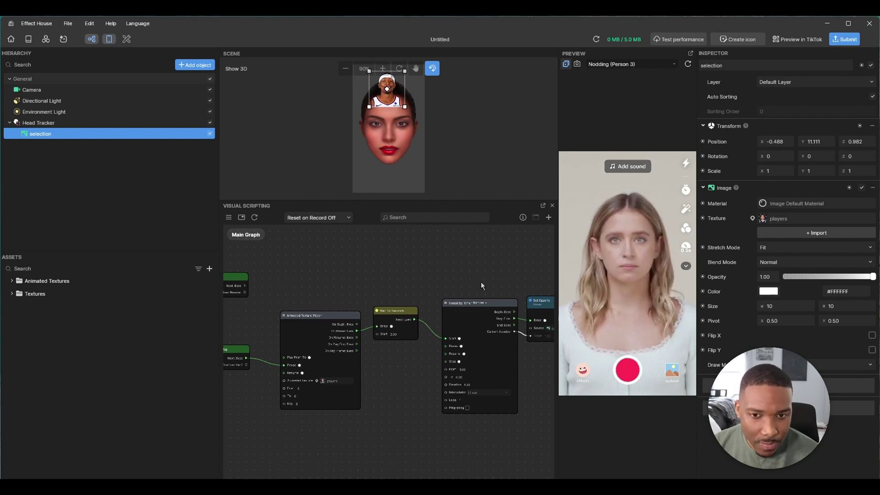
middle_drag(480, 281, 353, 277)
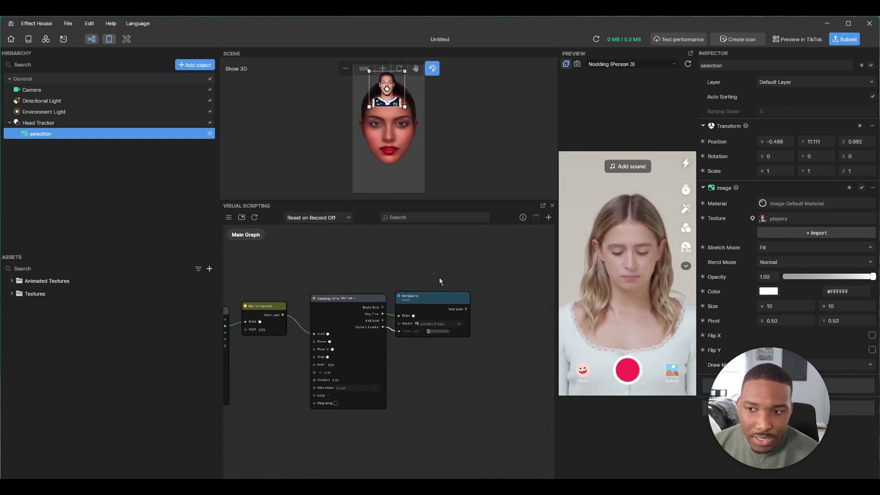
Step: Add a Face Fusion object to the scene and open the Face Fusion asset's settings
click(68, 23)
click(196, 76)
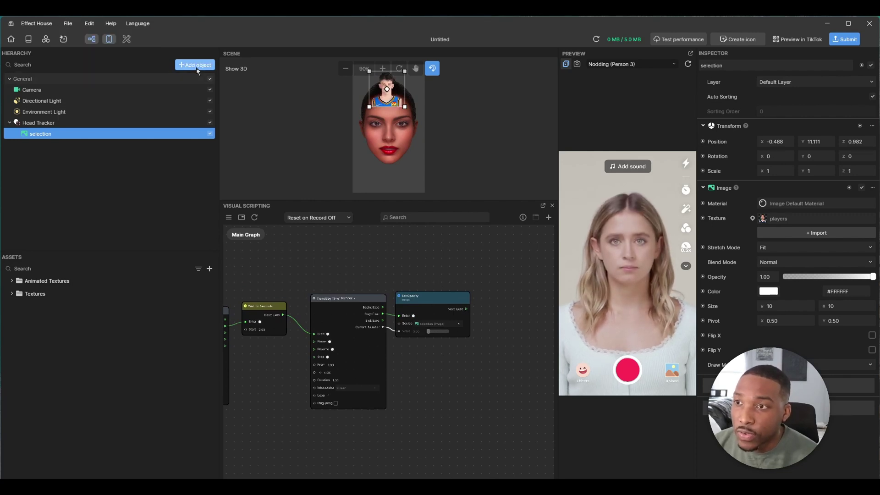
click(197, 65)
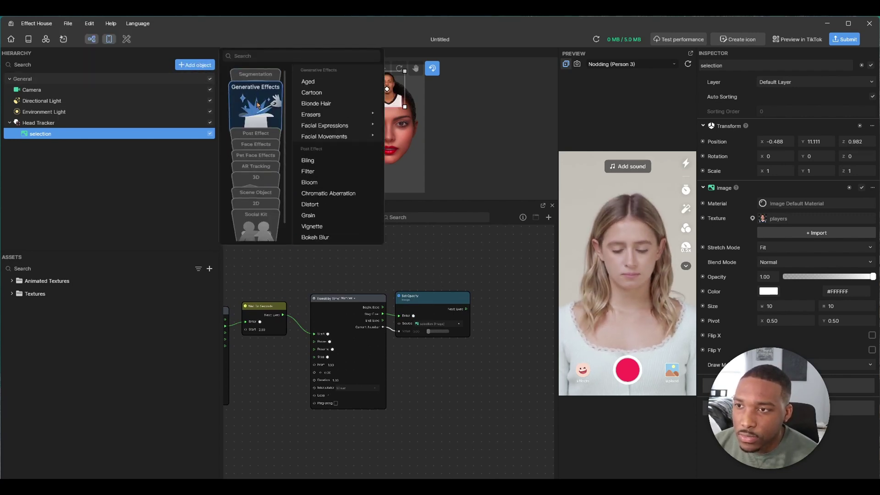
mouse_move(263, 145)
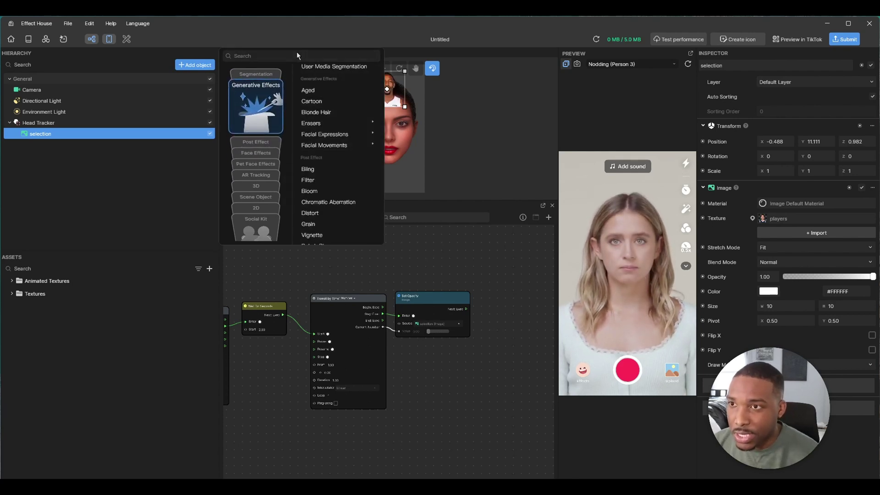
text(fusion)
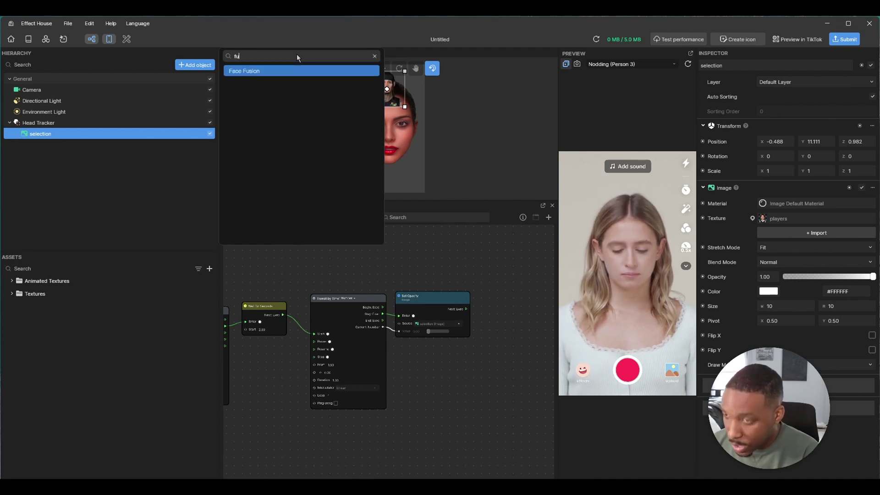
key(Return)
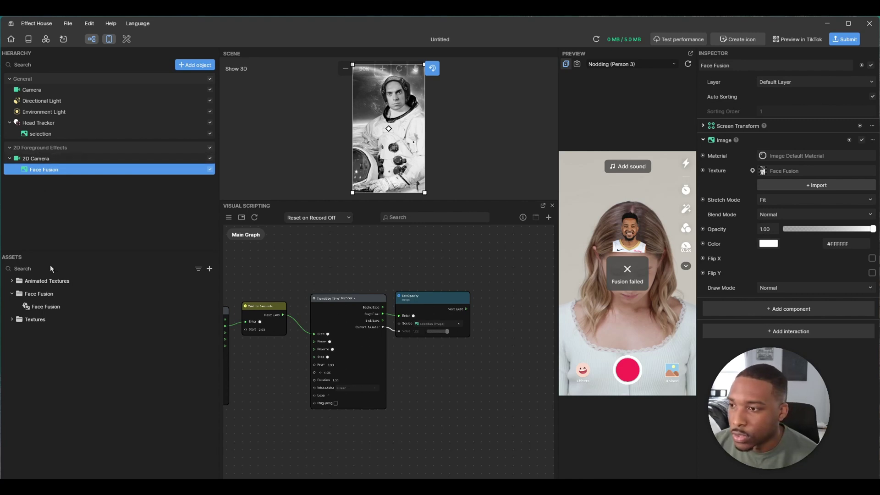
click(52, 307)
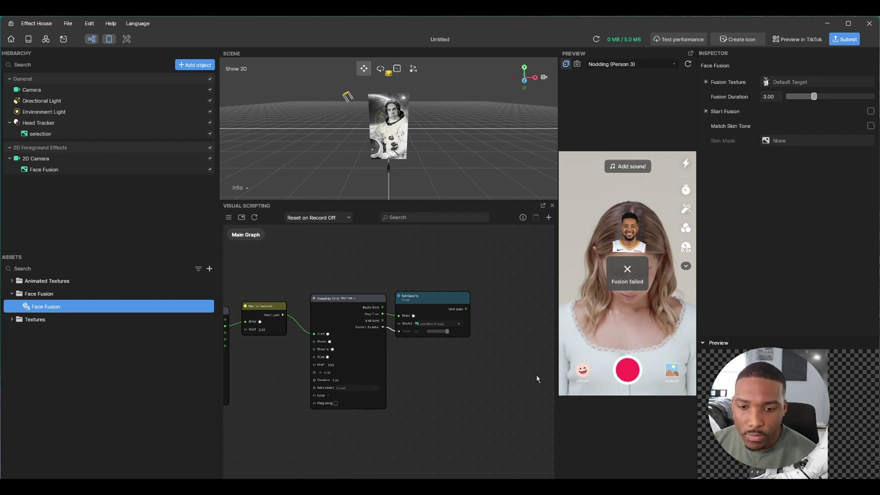
click(622, 478)
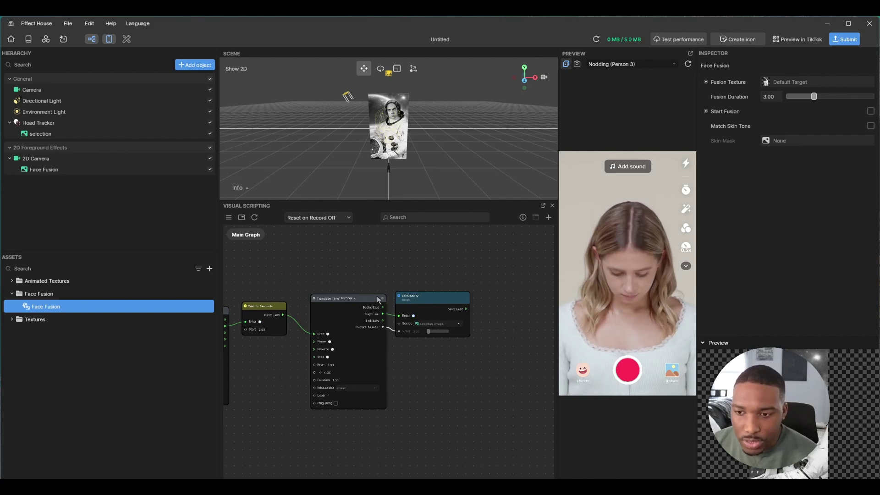
Step: Examine the Transit by Time node's outputs and their connections to the Set Opacity node
scroll(354, 338, up, 2)
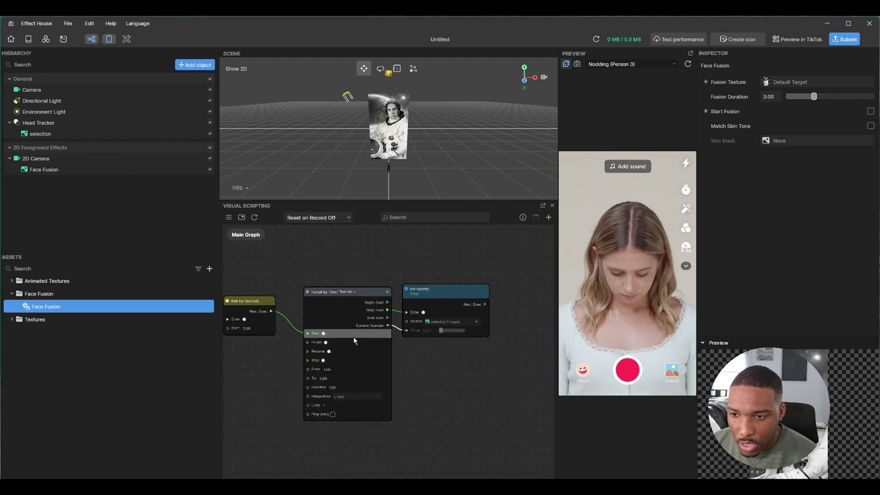
scroll(460, 304, up, 2)
scroll(293, 253, down, 1)
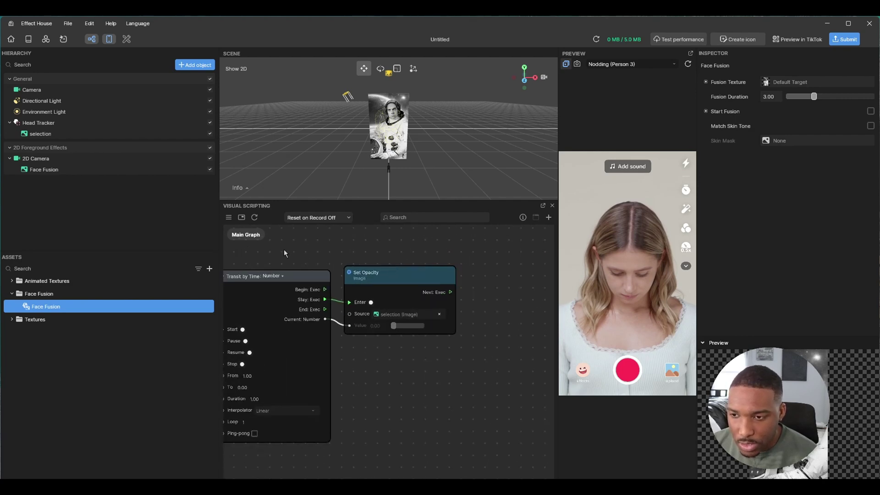
scroll(353, 256, down, 1)
scroll(389, 268, up, 1)
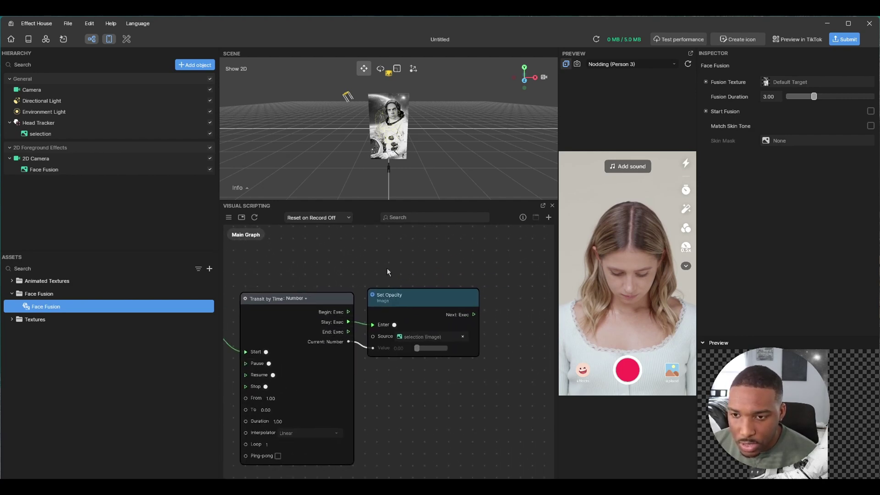
drag(379, 268, 355, 270)
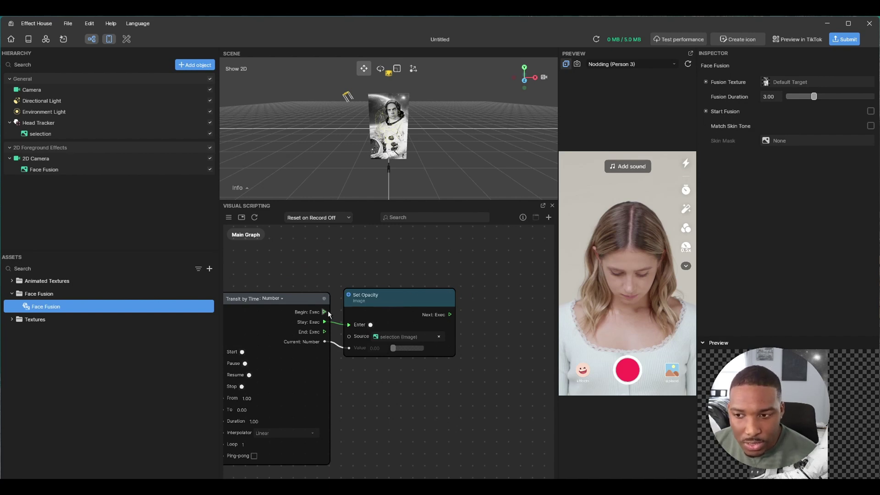
drag(284, 281, 385, 268)
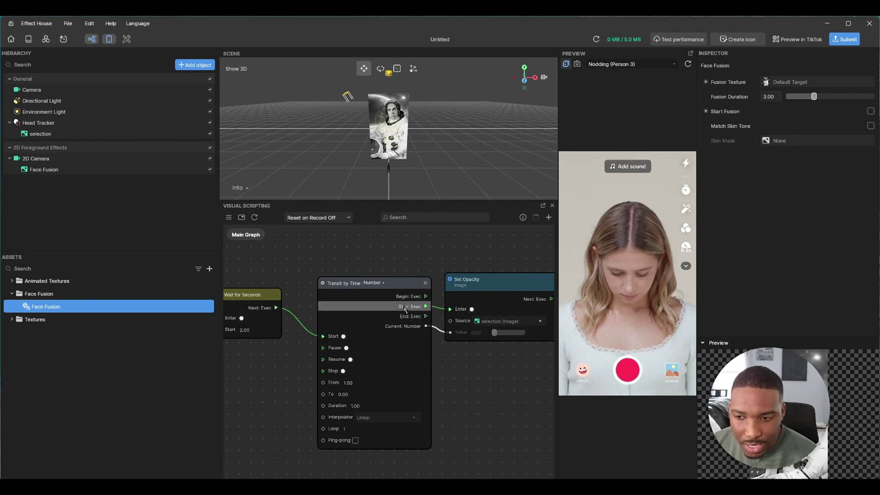
drag(437, 245, 426, 246)
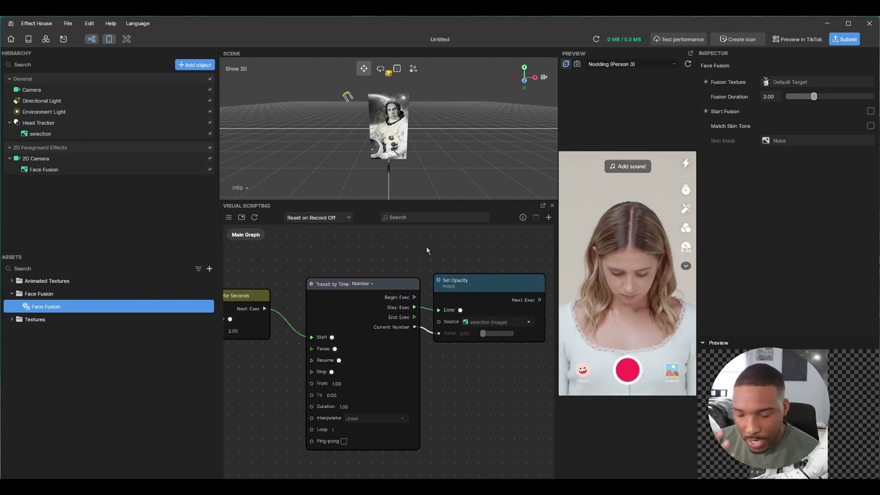
drag(414, 297, 416, 297)
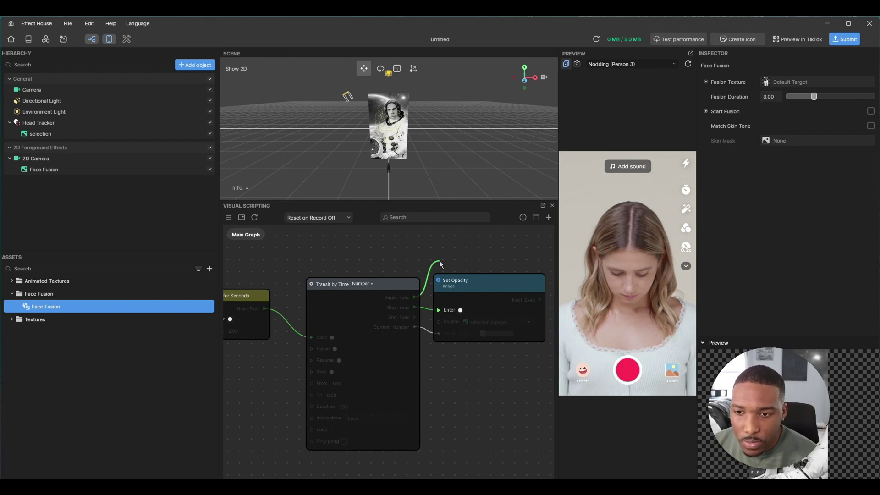
drag(440, 265, 440, 265)
click(402, 247)
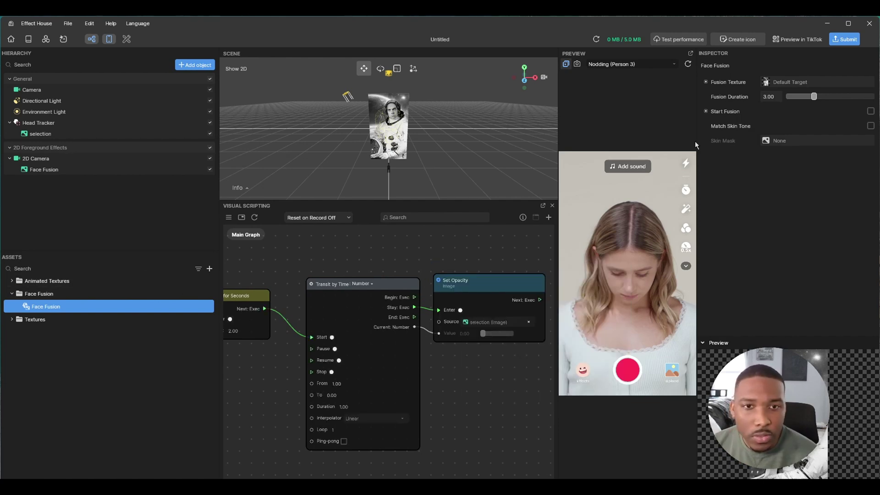
Step: Add a Set Start Fusion node for the Face Fusion asset, triggered by Transit by Time's Begin output, with its Value enabled
click(706, 111)
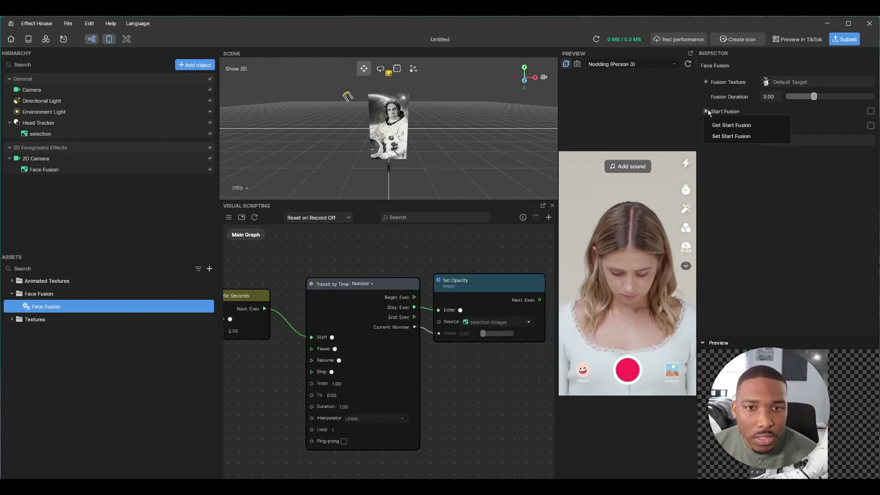
click(718, 136)
middle_drag(463, 321, 408, 366)
drag(409, 417, 467, 251)
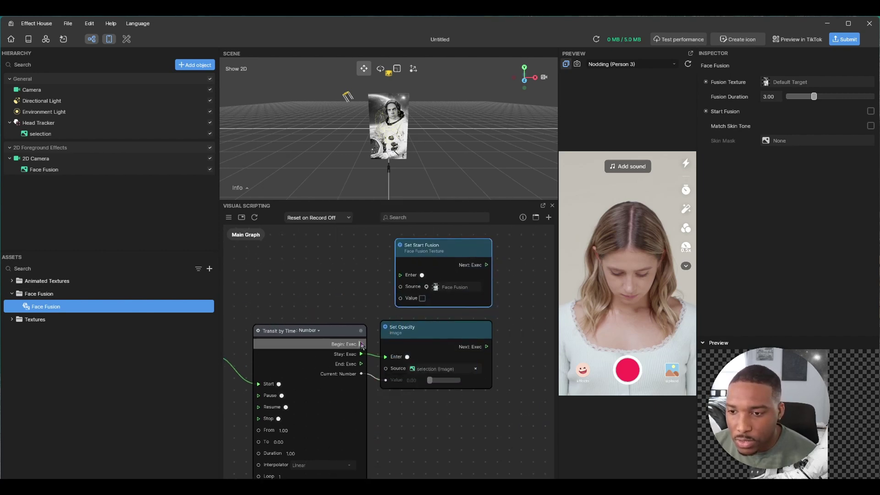
drag(361, 344, 400, 275)
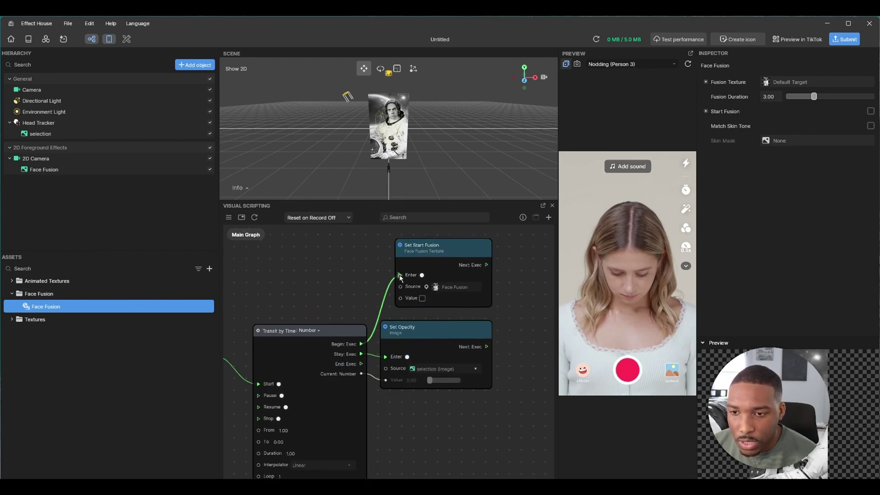
click(422, 298)
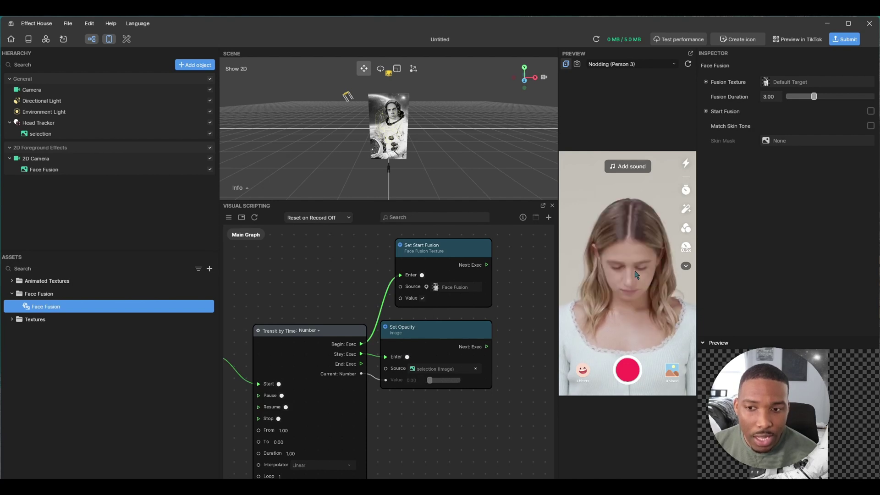
Step: Switch the preview footage to the Idle (Person 1) face clip
click(595, 67)
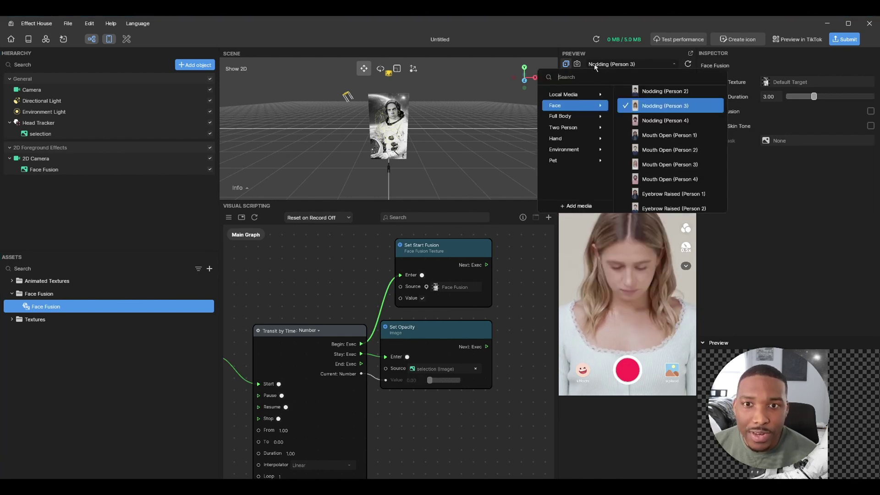
scroll(656, 111, up, 2)
scroll(657, 110, up, 2)
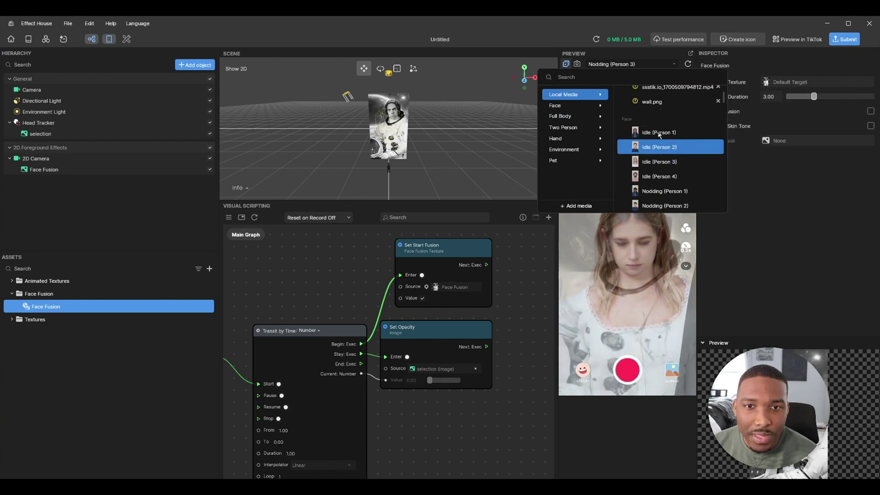
click(658, 136)
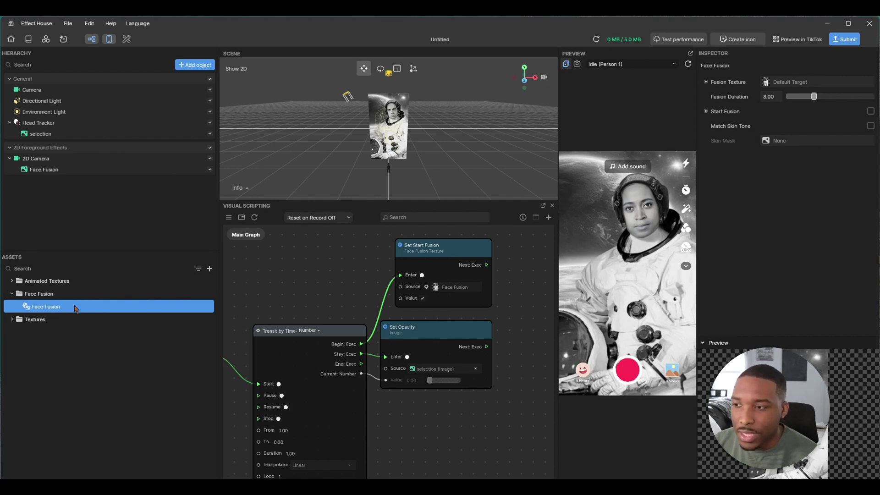
click(13, 281)
click(13, 281)
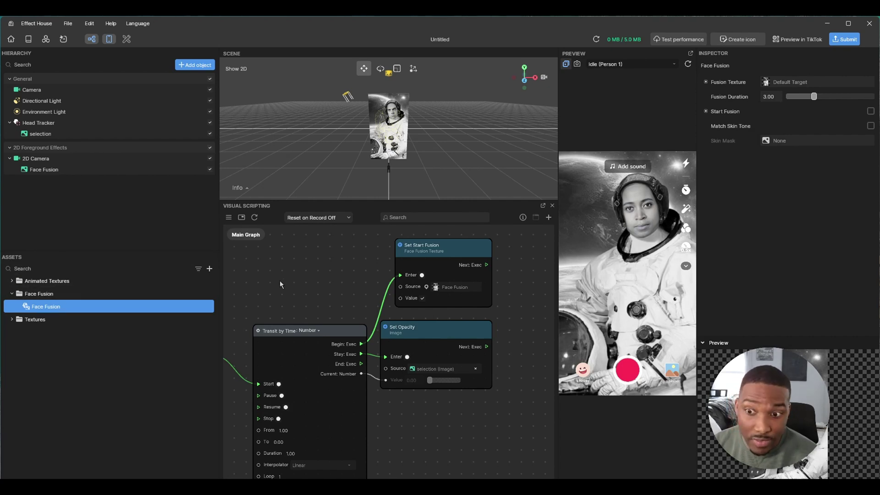
drag(342, 281, 376, 307)
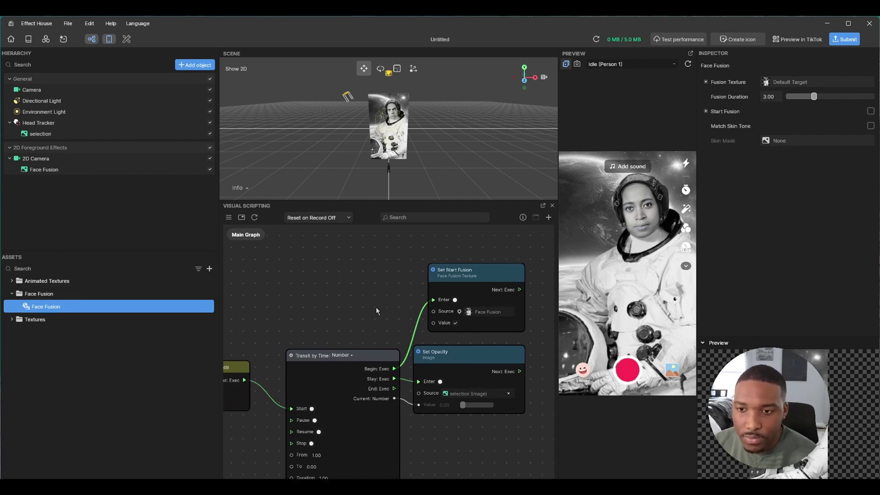
click(482, 313)
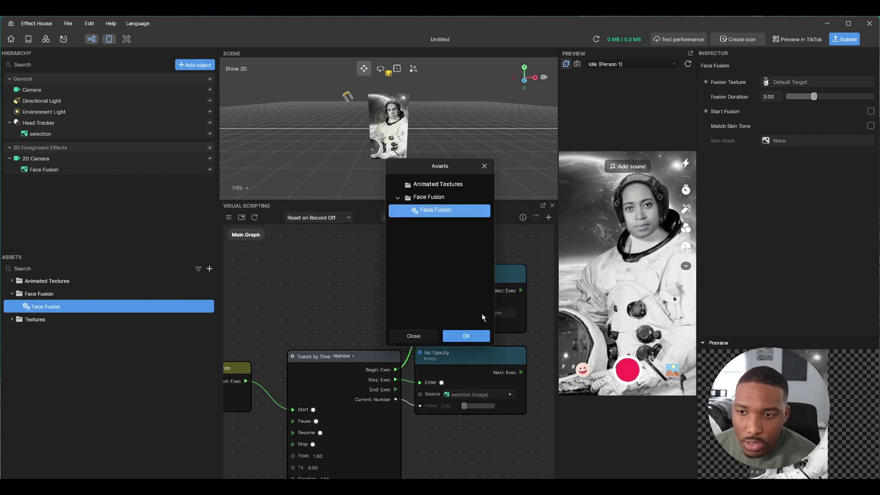
key(Return)
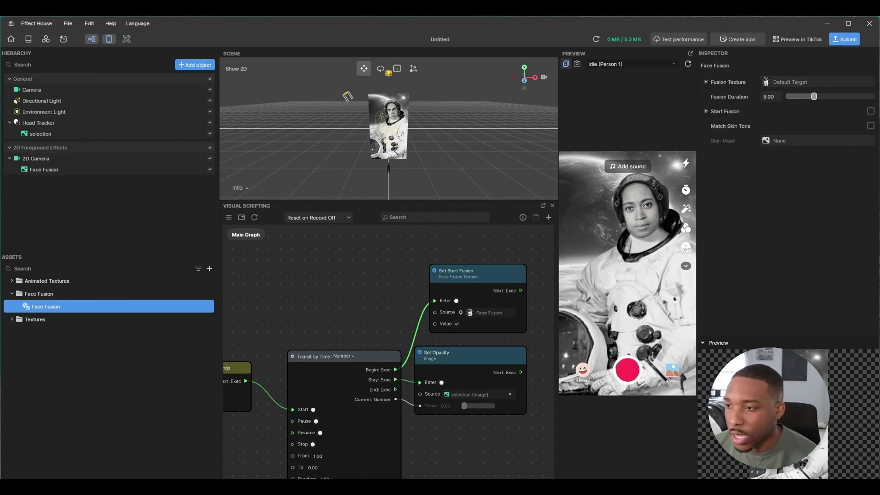
Step: Set the Face Fusion asset's Fusion Texture to the players animated texture
click(763, 86)
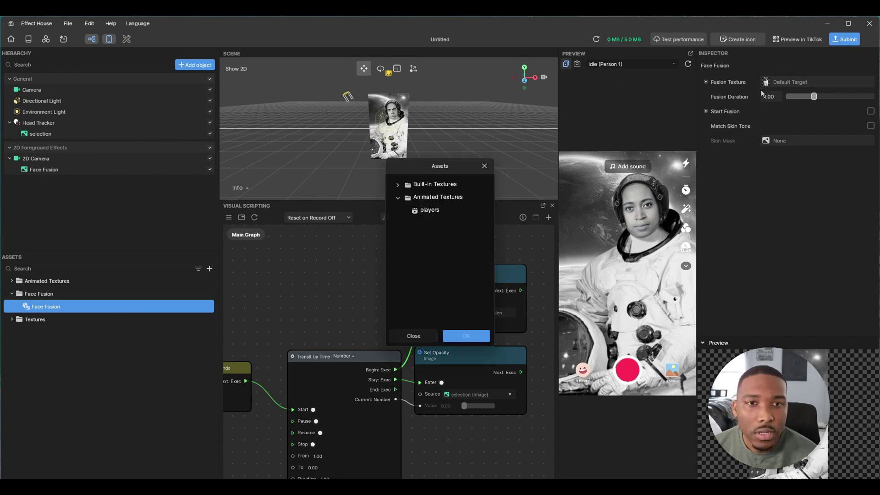
click(456, 212)
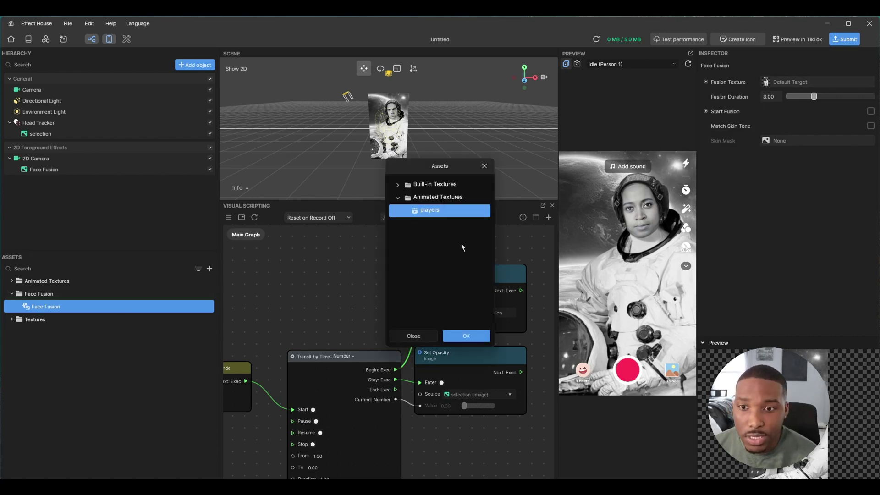
click(480, 337)
click(487, 312)
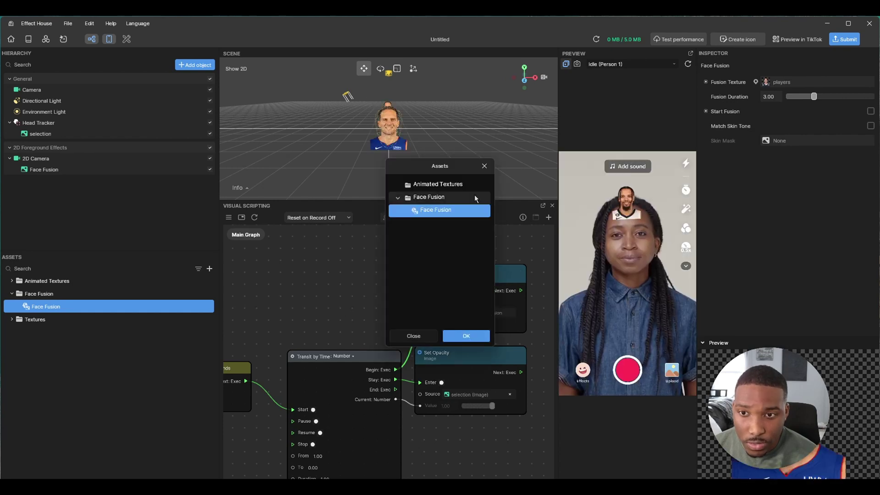
click(484, 166)
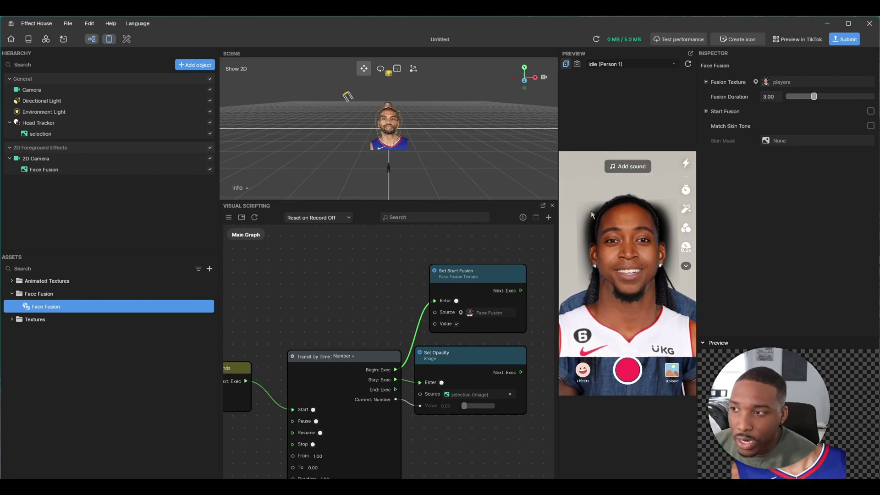
Step: Add a Screen Image object under the 2D Camera and move it above Face Fusion in the hierarchy
click(188, 69)
scroll(256, 163, down, 5)
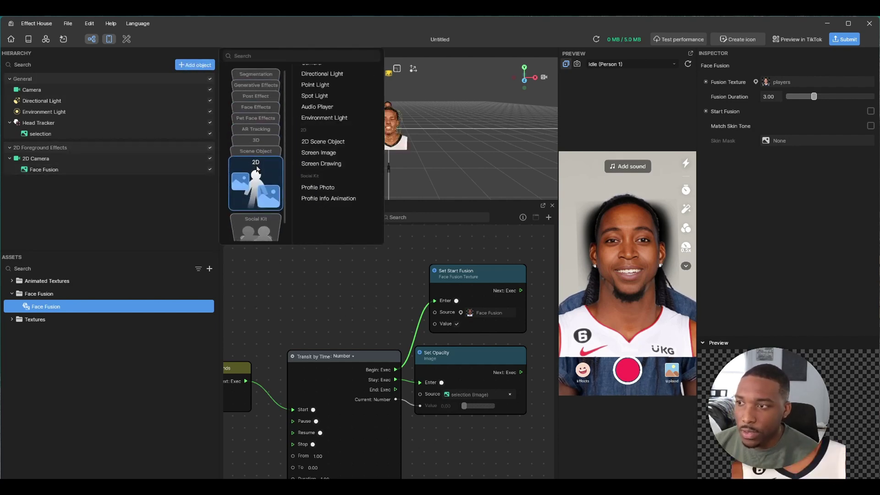
click(325, 155)
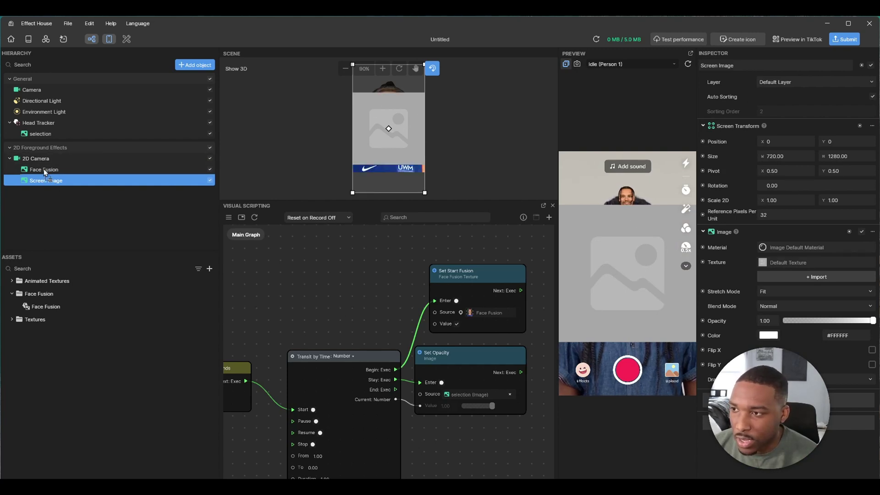
drag(45, 170, 46, 171)
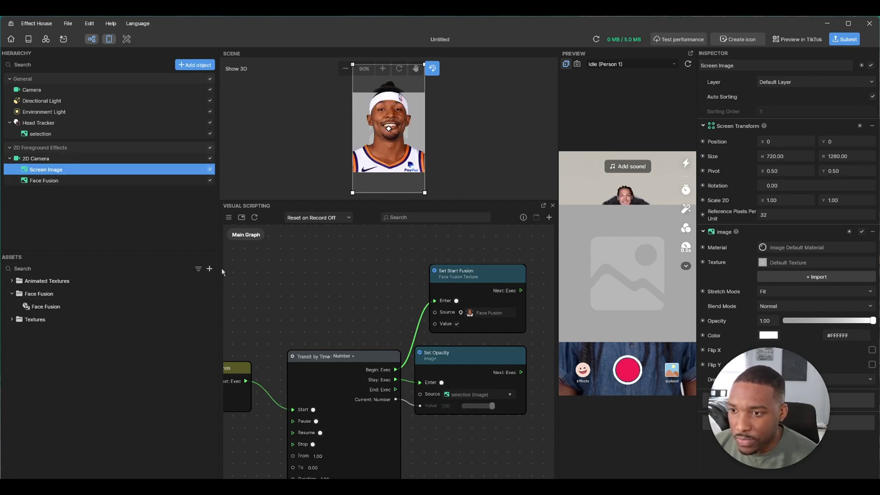
Step: Import background.png from the fusion pictures YT folder and assign it as the Screen Image's texture
click(209, 269)
mouse_move(260, 262)
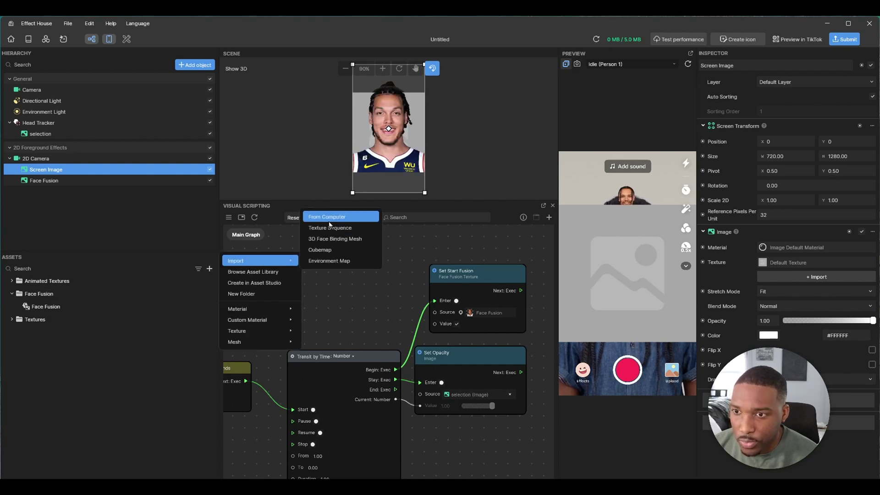
click(327, 217)
scroll(253, 178, down, 5)
click(253, 178)
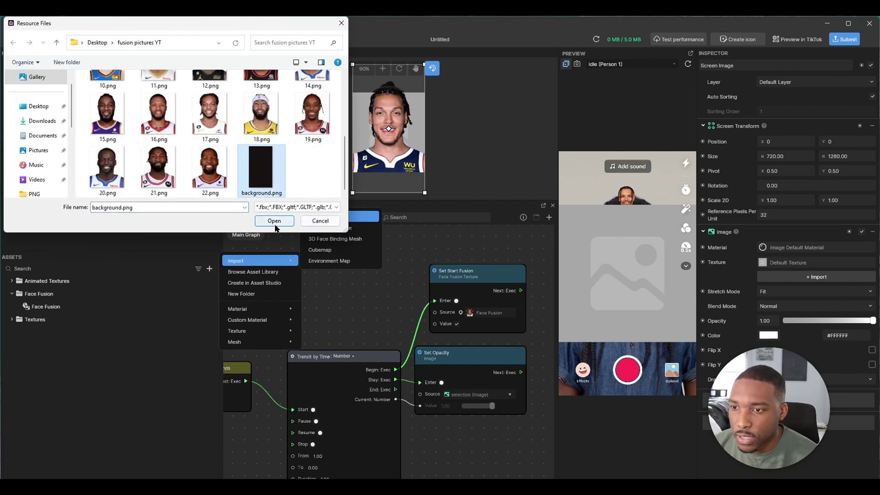
click(274, 221)
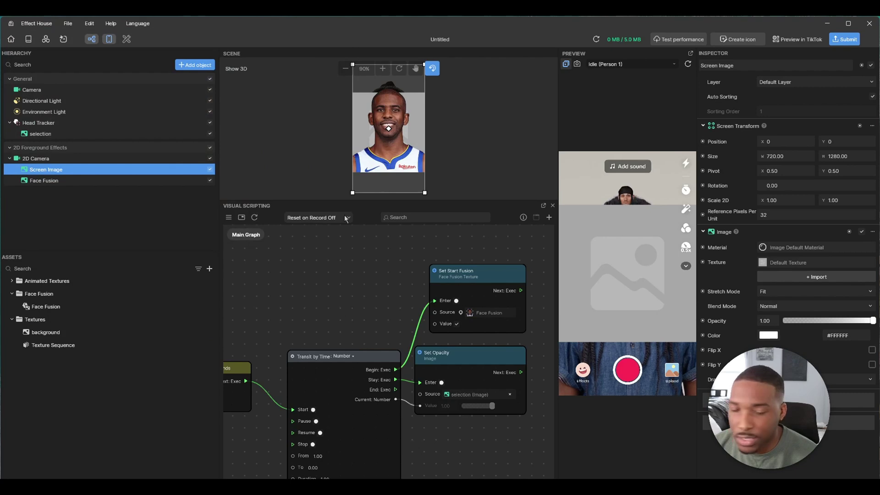
click(779, 262)
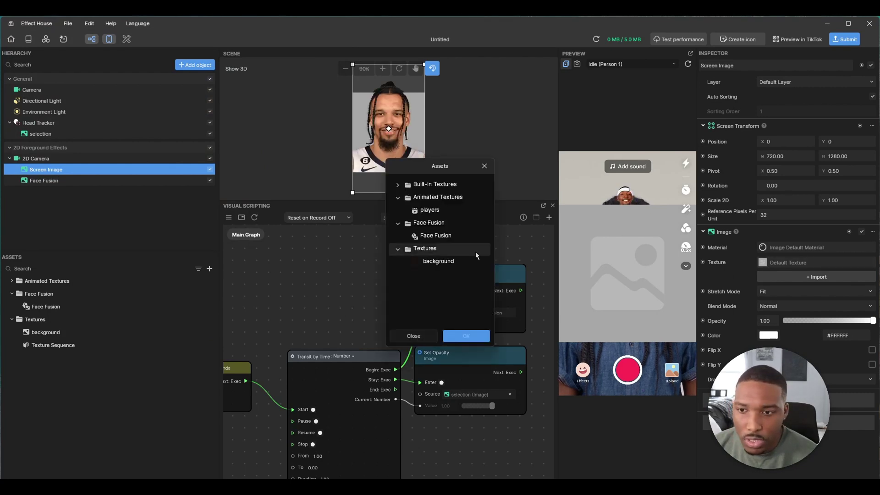
click(458, 262)
click(466, 336)
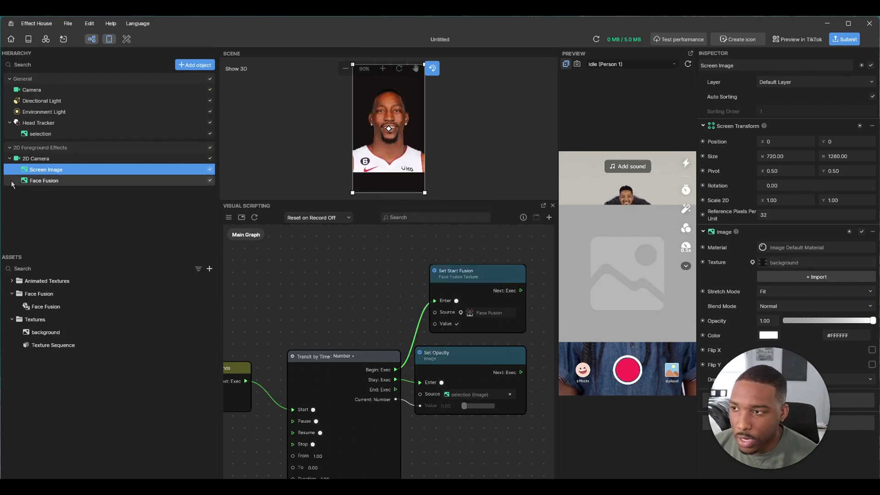
Step: Rename the Screen Image object as background and set its opacity to 0
right_click(45, 173)
click(52, 190)
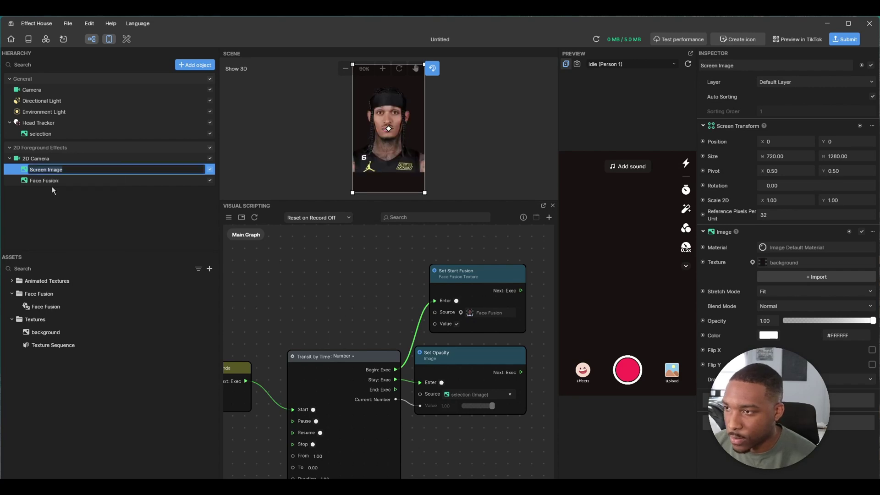
text(background)
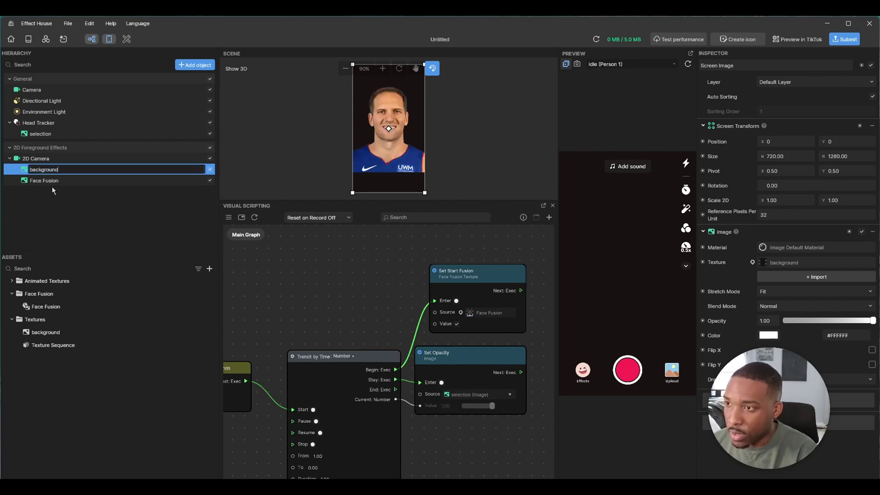
key(Return)
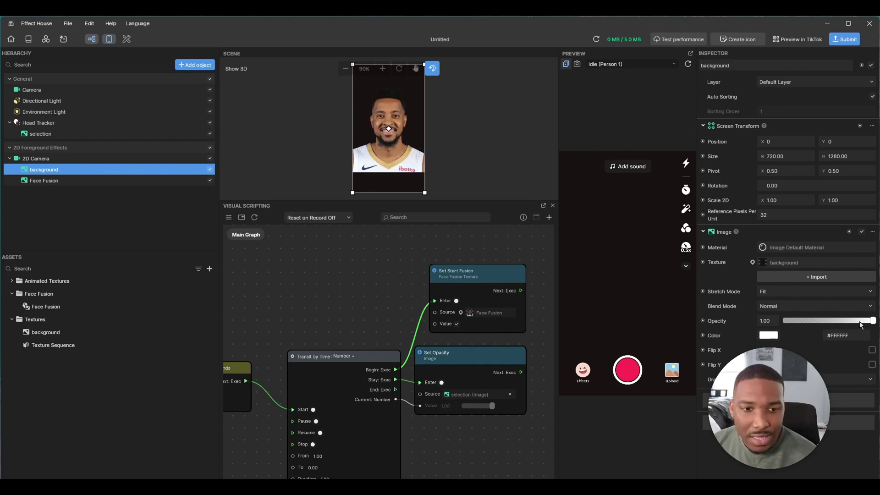
drag(868, 320, 786, 321)
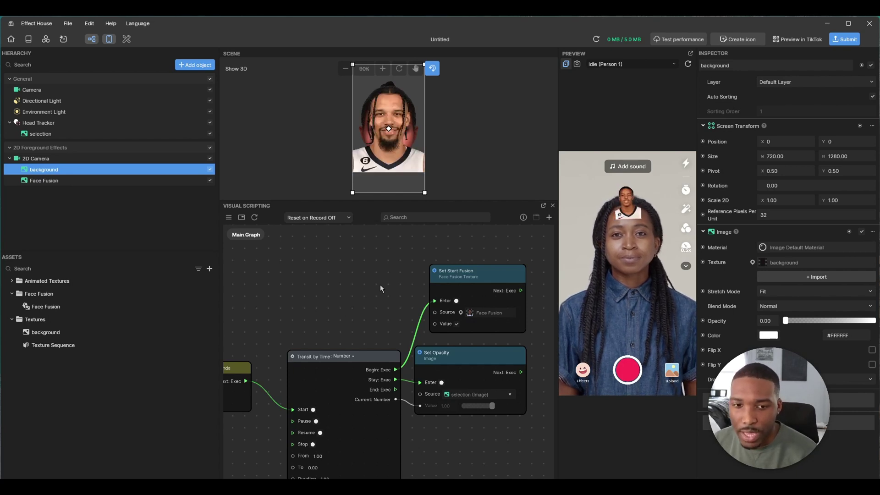
mouse_move(786, 321)
mouse_down()
mouse_move(861, 321)
mouse_move(786, 320)
mouse_up()
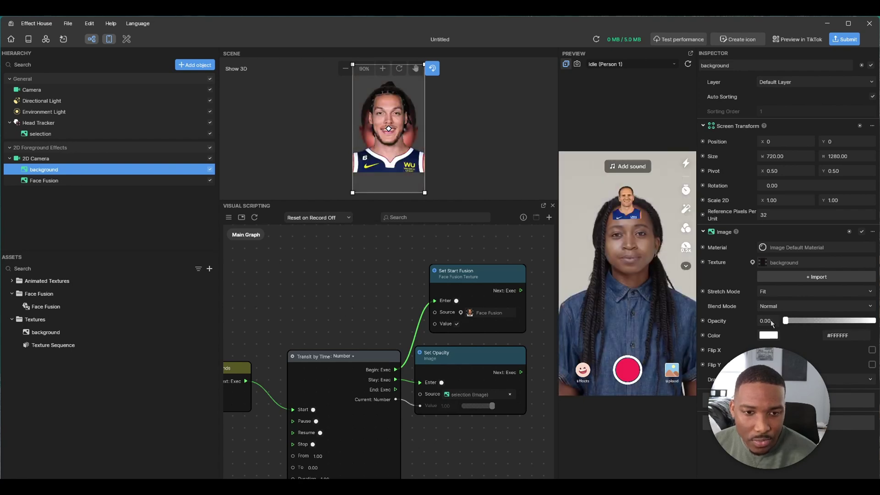
Step: Add a second Transit by Time node started by Set Start Fusion's Next output and place it beside that node
scroll(357, 298, down, 3)
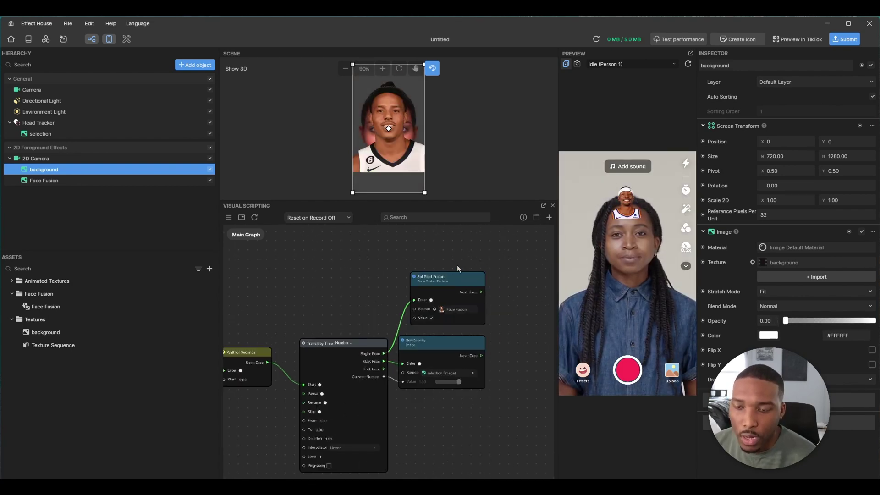
scroll(384, 320, up, 3)
scroll(370, 327, left, 2)
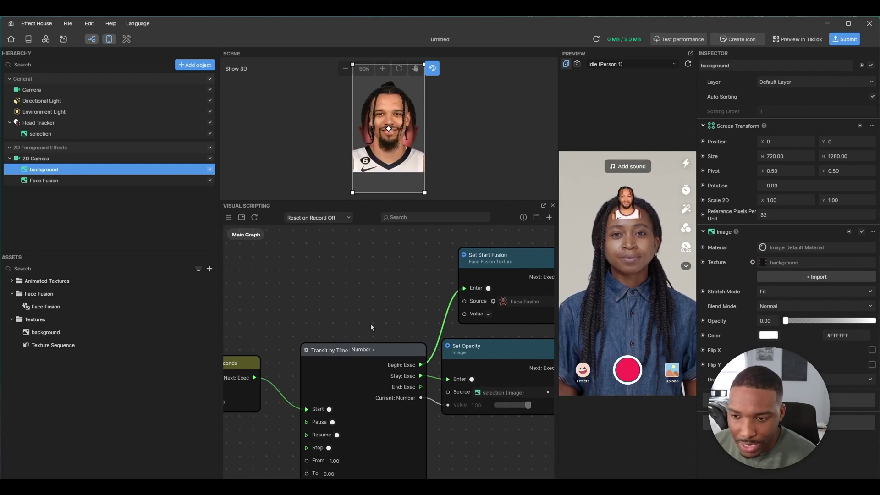
drag(371, 323, 414, 277)
scroll(414, 276, down, 1)
drag(293, 312, 304, 302)
drag(440, 299, 392, 282)
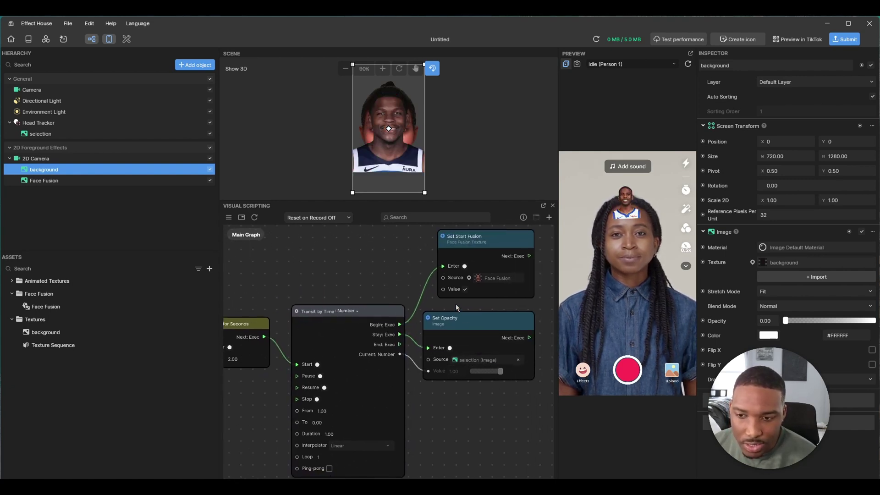
drag(399, 283, 317, 336)
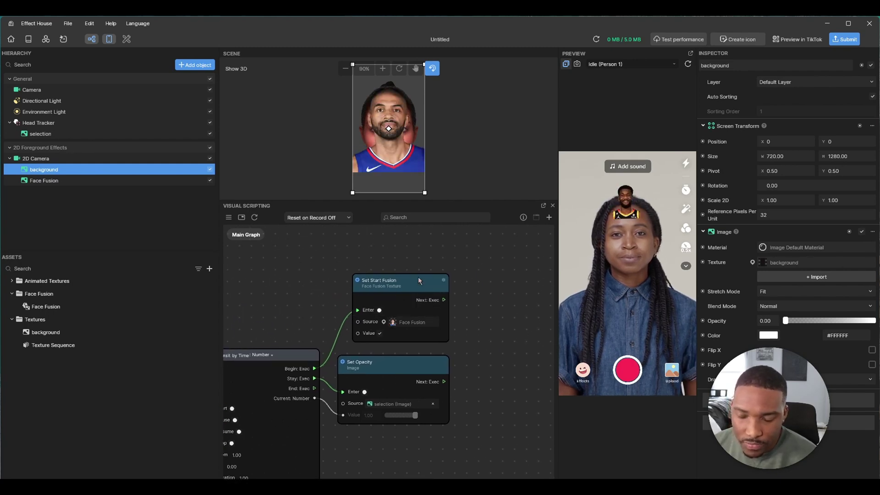
drag(417, 280, 469, 283)
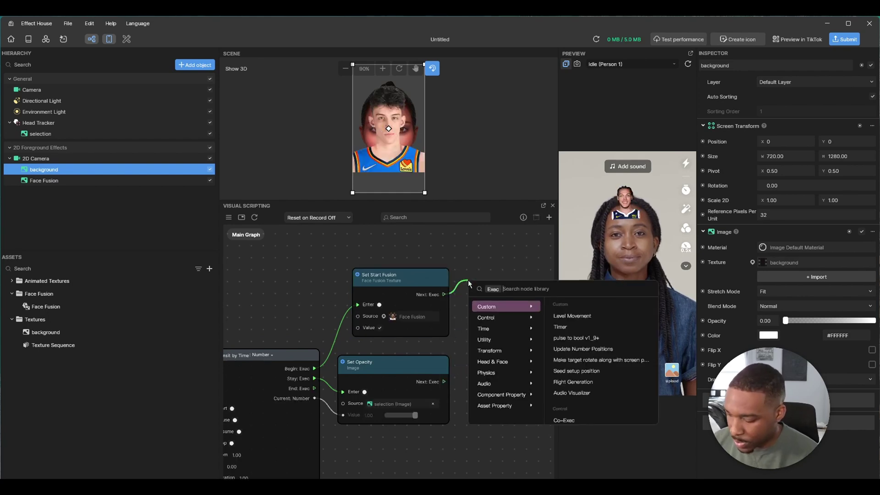
text(transit)
key(Return)
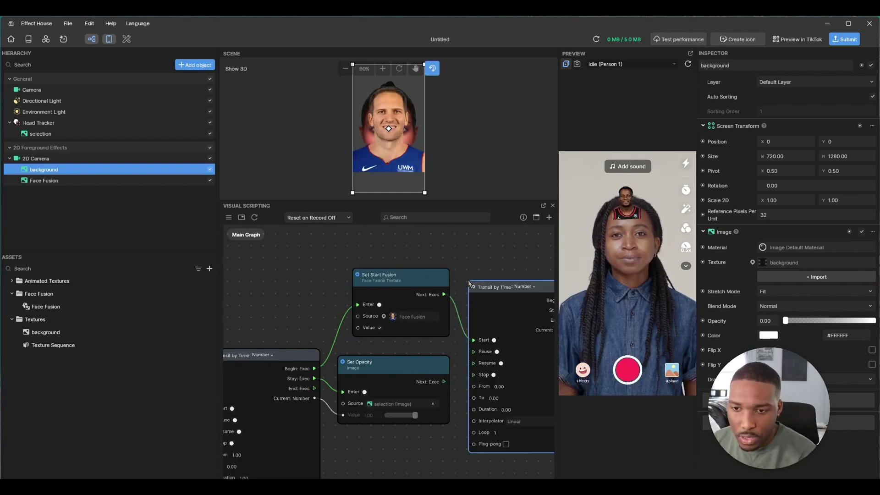
drag(499, 289, 507, 242)
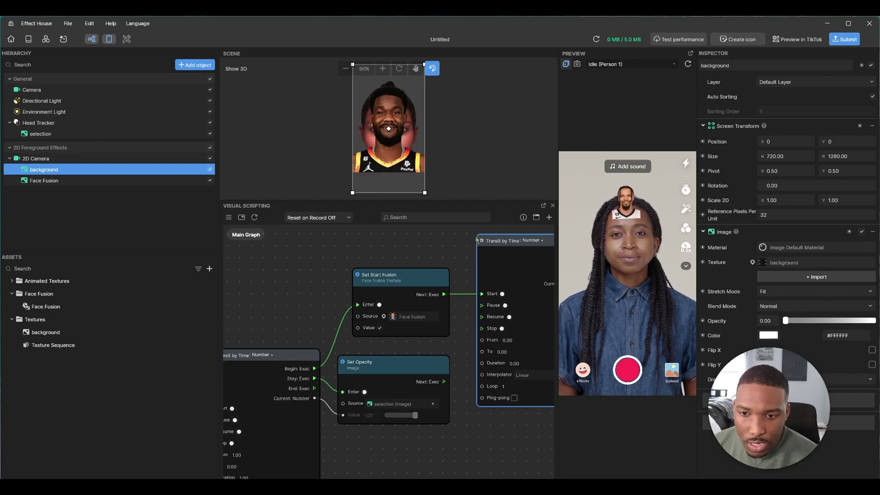
Step: Configure the second Transit by Time node to run from 0 to 1 with a duration of 1
middle_drag(496, 319, 403, 319)
click(420, 340)
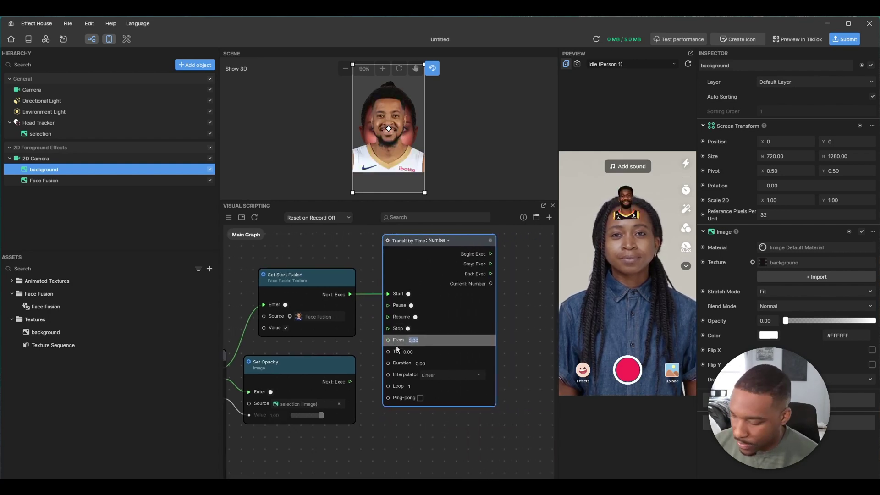
click(407, 351)
text(1)
click(427, 365)
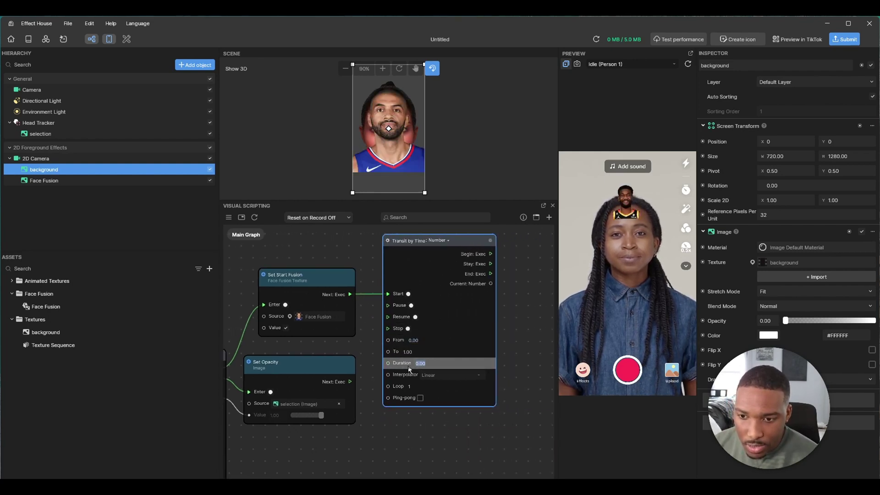
text(1)
click(516, 344)
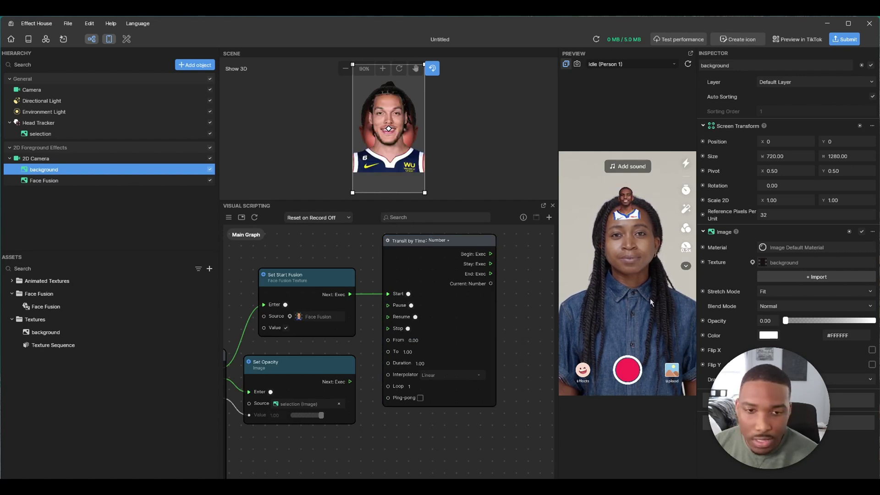
Step: Add a Set Opacity node for the background image, driven by the second Transit by Time node's Stay and Current Number outputs
click(702, 321)
click(721, 344)
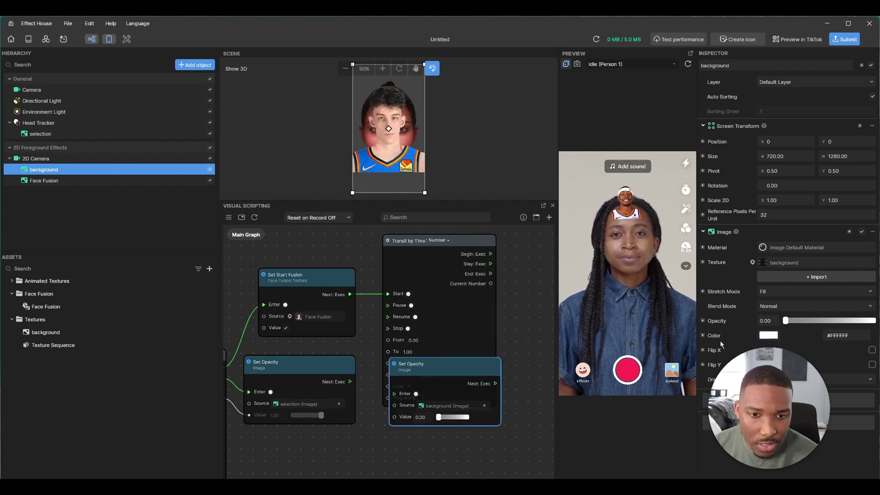
drag(442, 364, 560, 229)
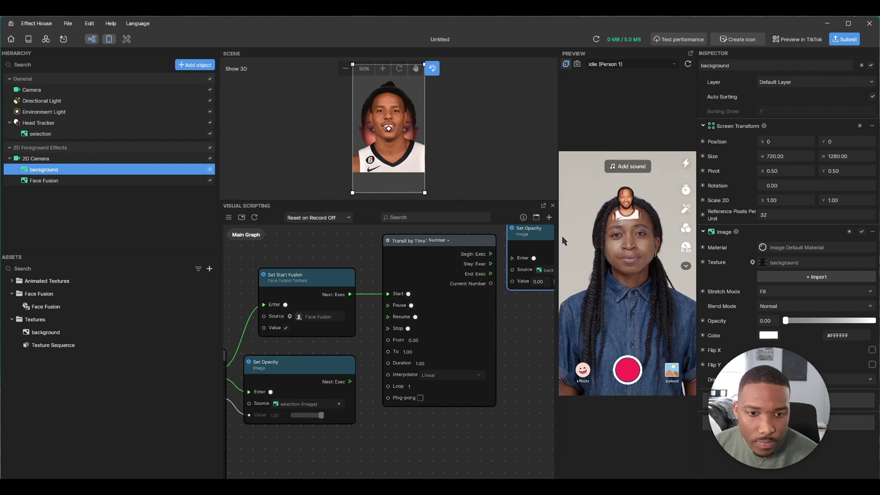
drag(491, 263, 512, 281)
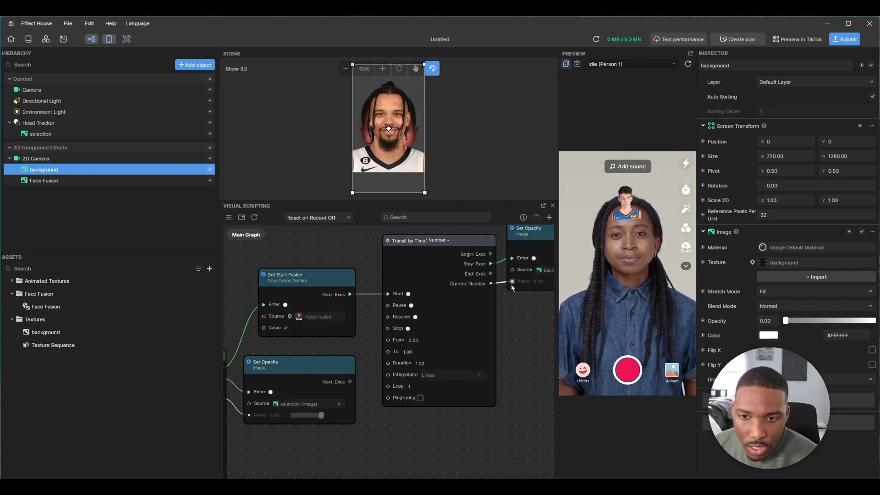
Step: Rewire the second Transit by Time node so its Start is triggered by the first Transit by Time node's End output
scroll(496, 299, right, 2)
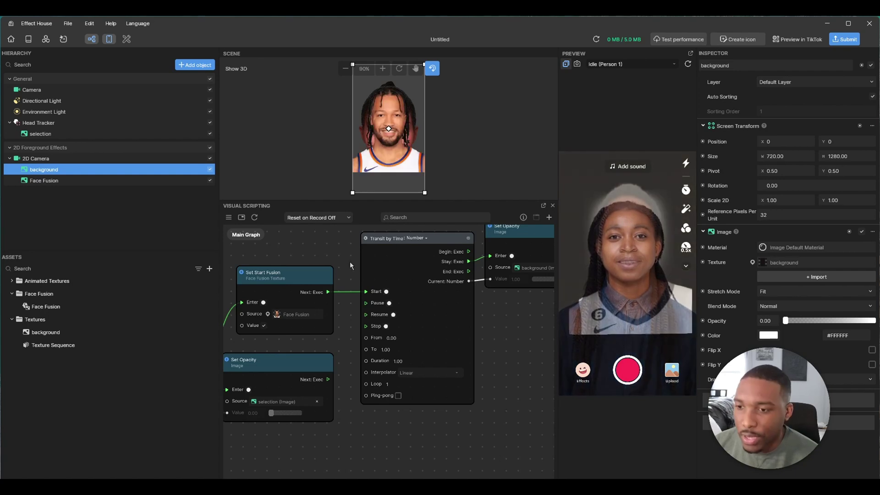
scroll(389, 257, left, 3)
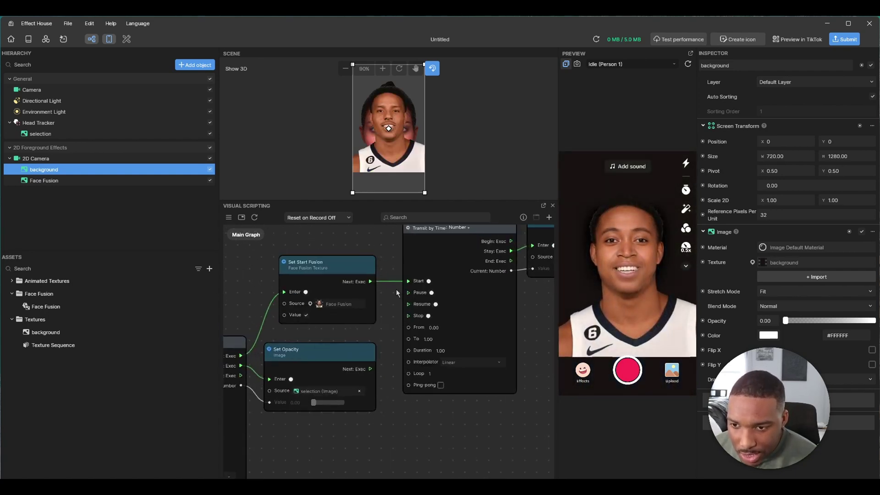
scroll(398, 279, down, 2)
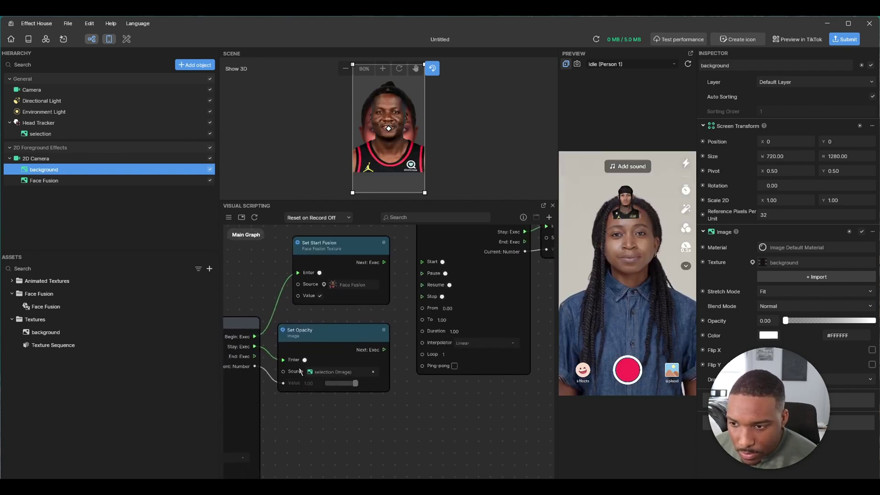
drag(254, 356, 423, 260)
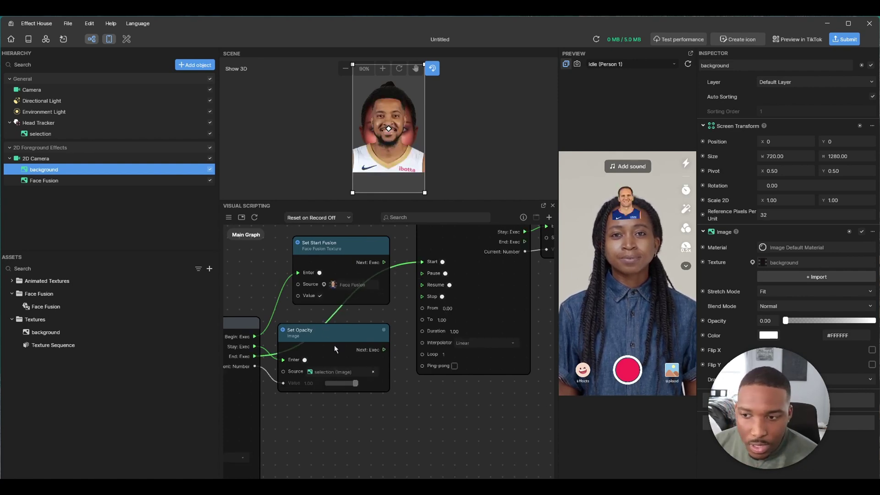
drag(287, 408, 384, 386)
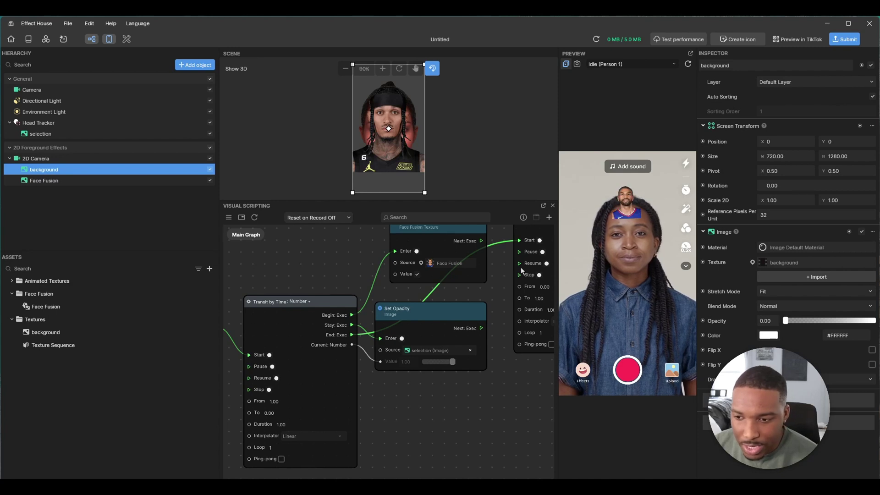
drag(490, 280, 448, 305)
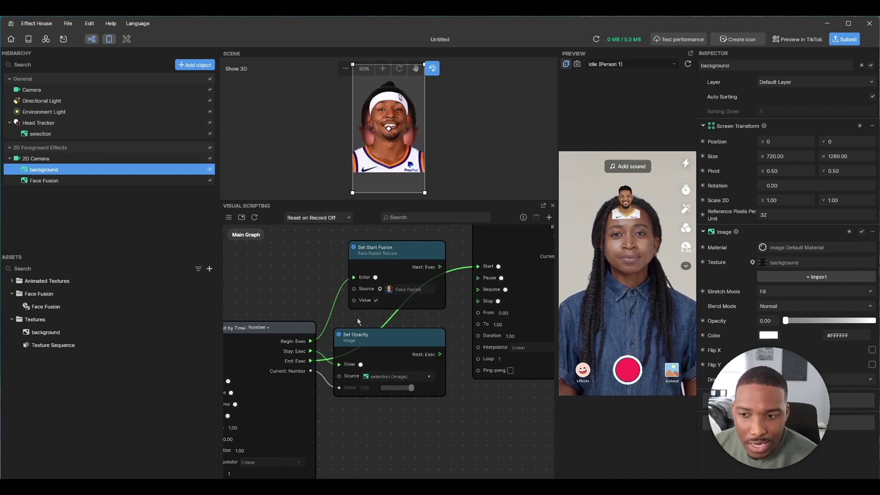
right_drag(294, 279, 298, 296)
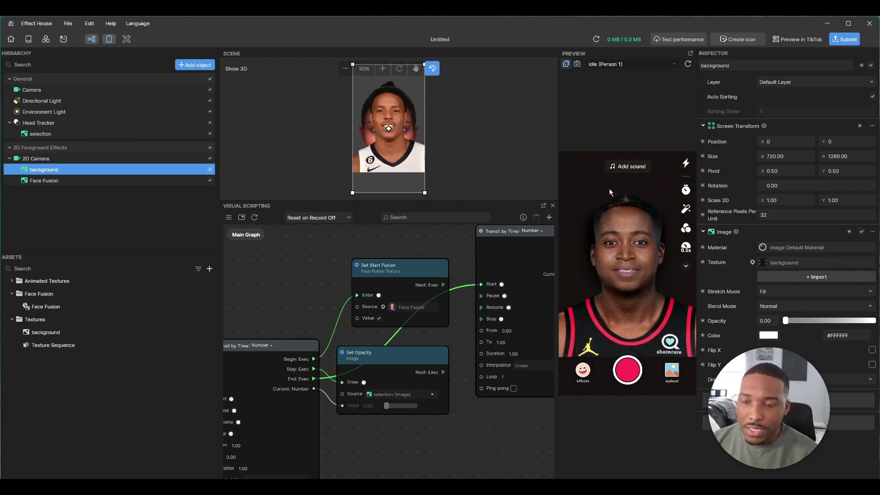
Step: Review the complete node graph and the settings of the Face Fusion object, Face Fusion asset and background image
scroll(326, 254, down, 5)
drag(294, 267, 328, 275)
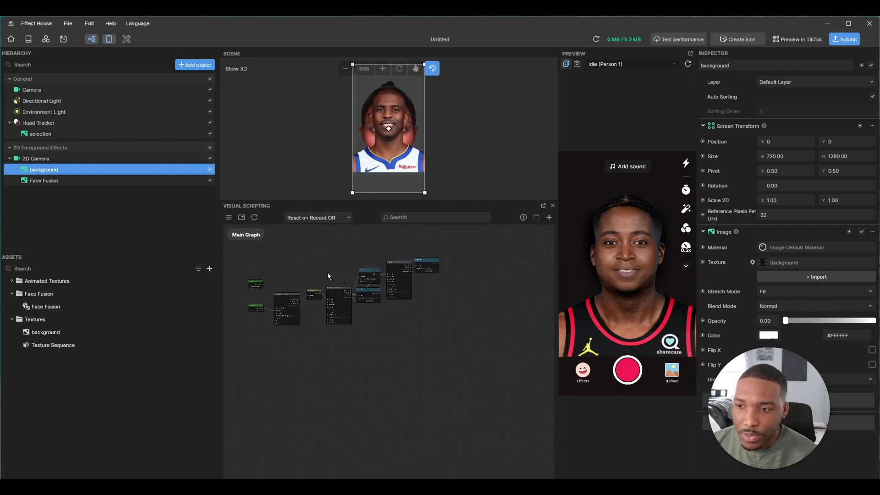
scroll(319, 291, up, 3)
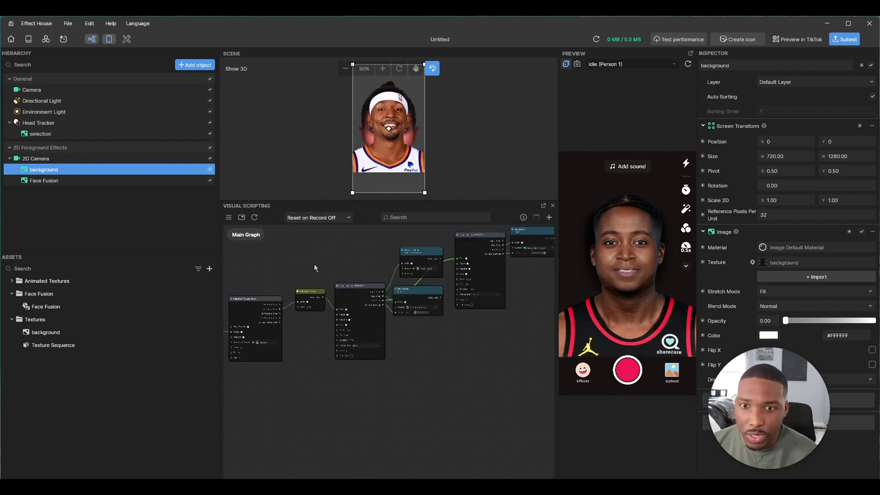
scroll(314, 266, down, 2)
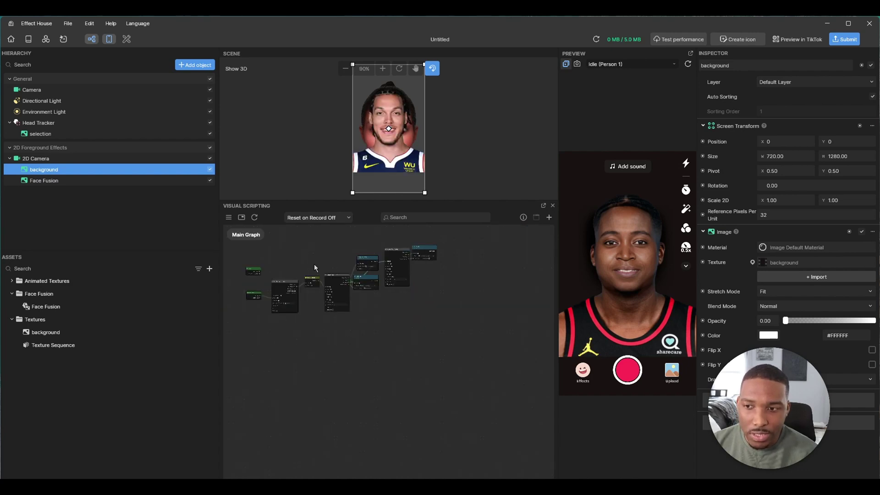
middle_drag(314, 264, 329, 270)
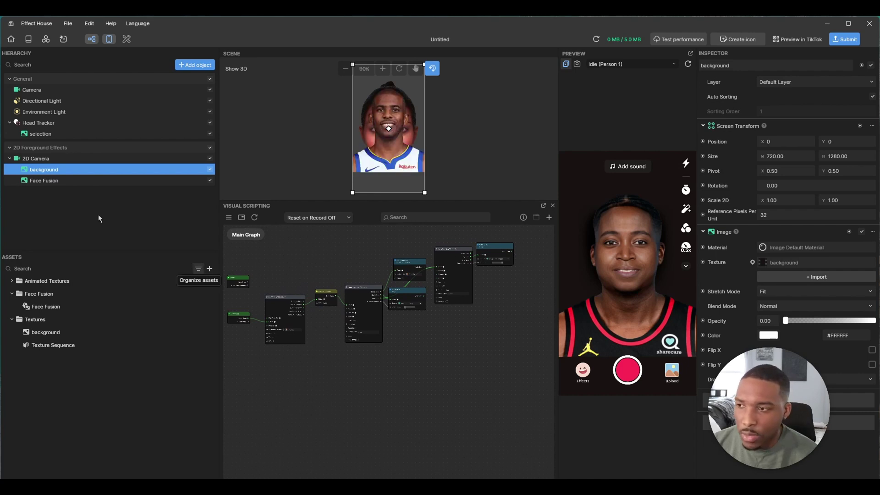
click(55, 182)
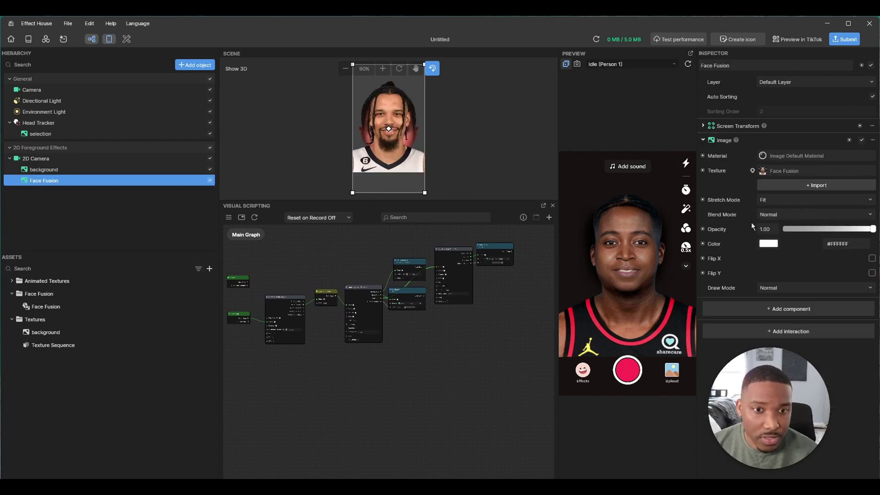
click(80, 306)
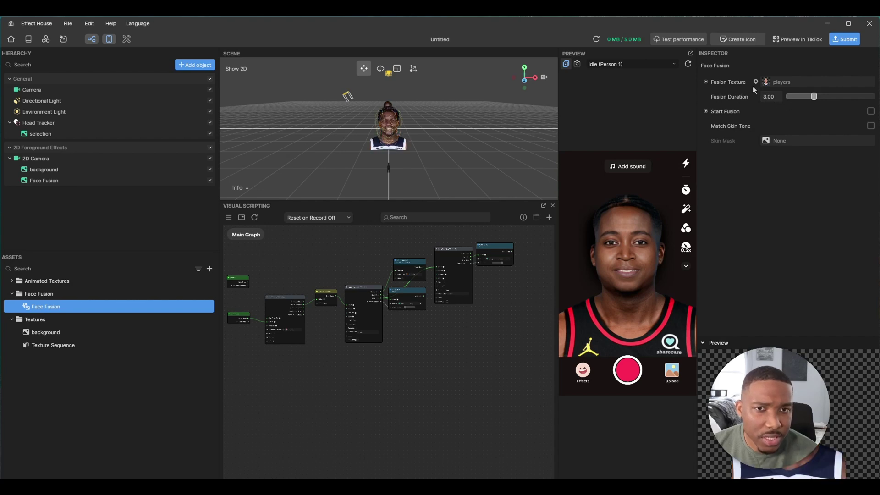
click(44, 169)
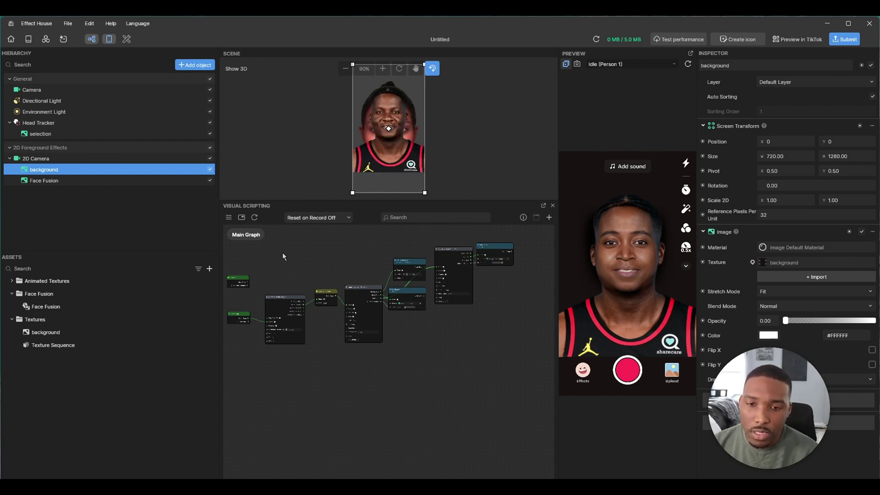
middle_drag(299, 265, 317, 278)
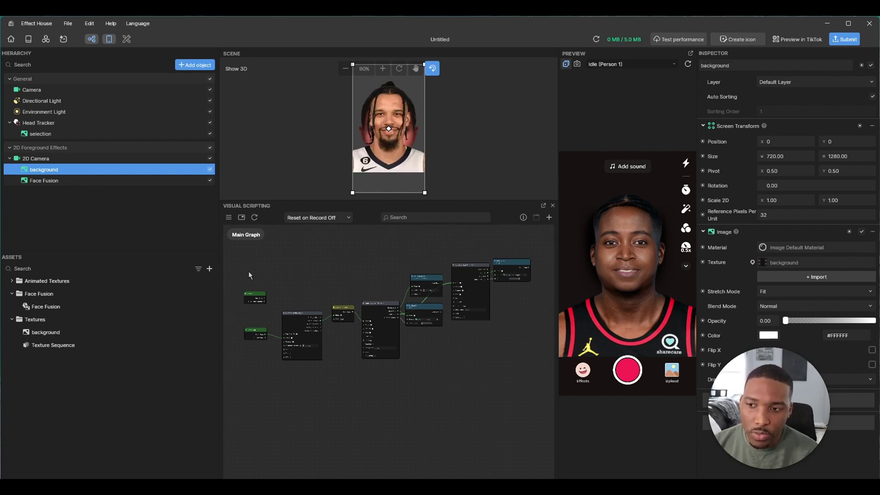
mouse_move(243, 273)
mouse_down()
mouse_move(302, 321)
mouse_move(515, 349)
mouse_move(242, 257)
mouse_up()
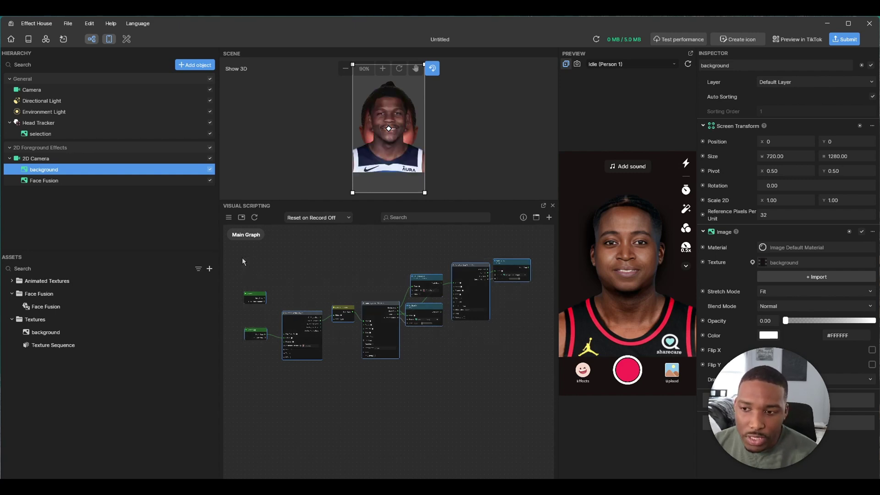